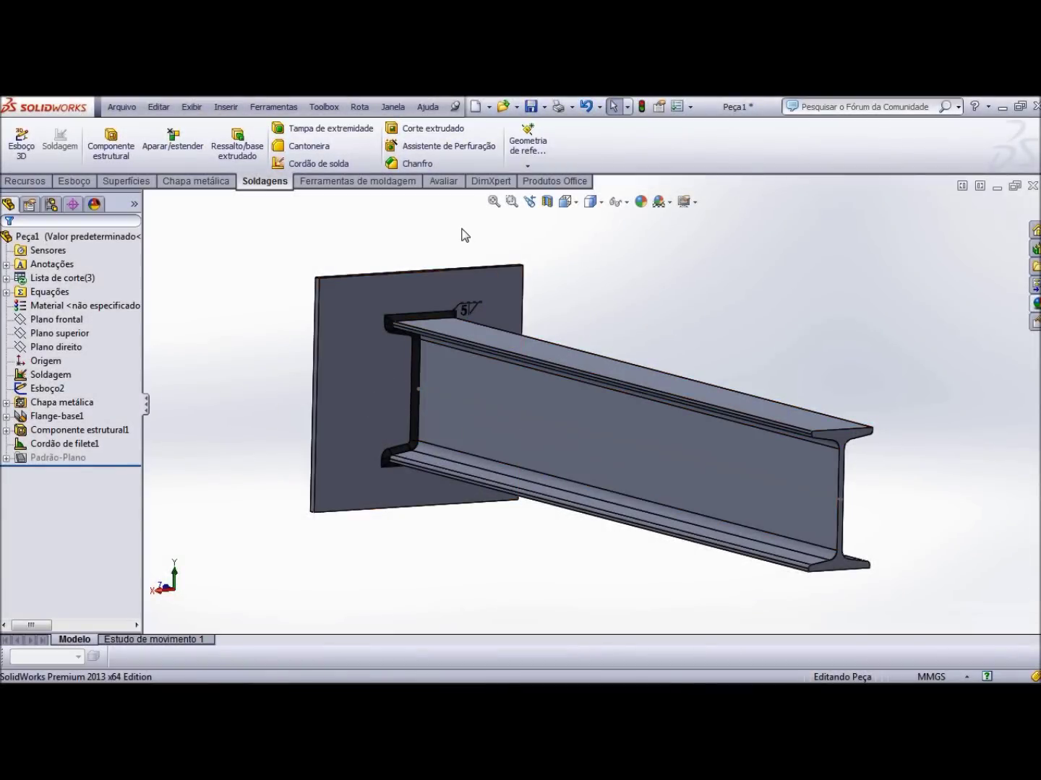
- Create a new empty part document
scroll(469, 401, "down", 1)
scroll(503, 358, "down", 2)
mouse_move(502, 357)
middle_mouse_down()
mouse_move(488, 434)
mouse_move(425, 454)
mouse_move(430, 383)
mouse_move(516, 378)
mouse_move(467, 407)
mouse_move(473, 388)
middle_mouse_up()
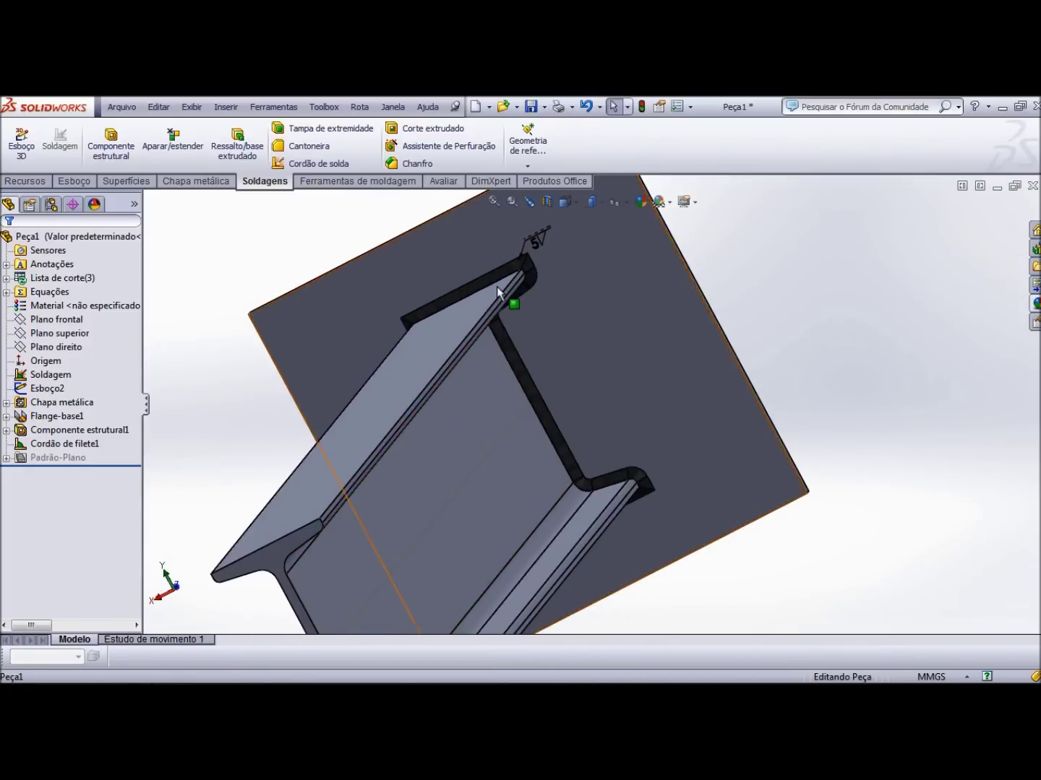
mouse_move(309, 374)
middle_mouse_down()
mouse_move(364, 337)
mouse_move(413, 367)
mouse_move(368, 360)
mouse_move(379, 384)
mouse_move(386, 354)
mouse_move(478, 209)
middle_mouse_up()
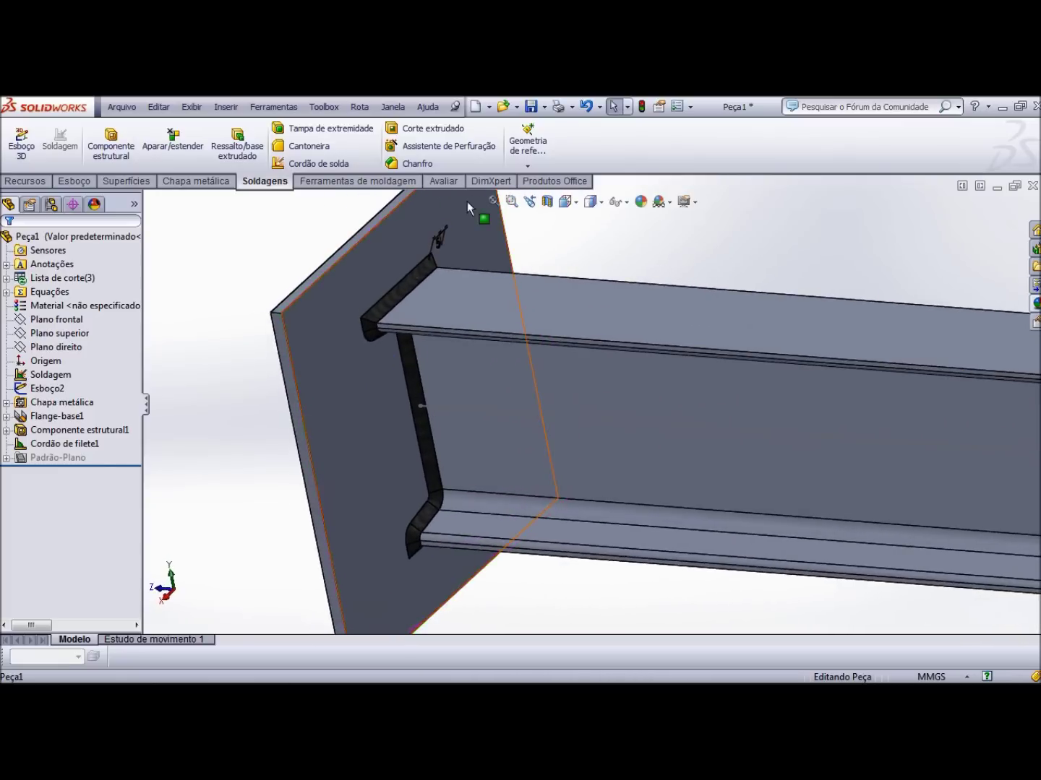
left_click(474, 111)
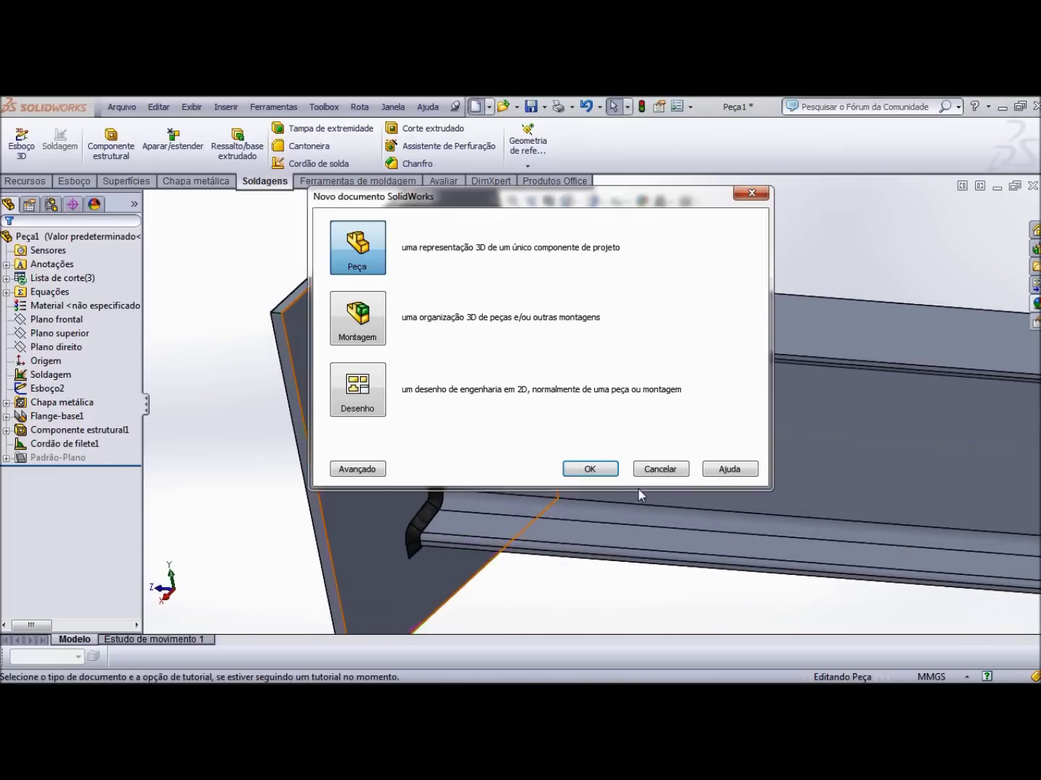
left_click(589, 469)
- On the Front Plane, sketch a center rectangle starting at the origin
left_click(56, 291)
scroll(594, 405, "down", 1)
scroll(607, 397, "down", 2)
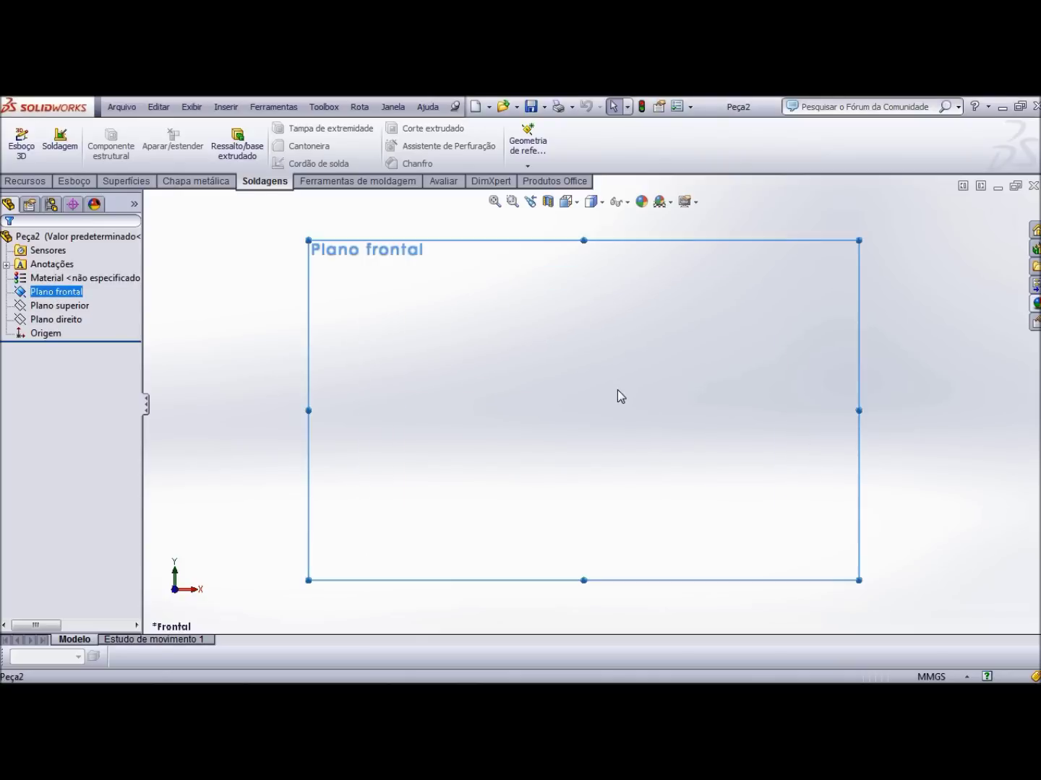
left_click(81, 181)
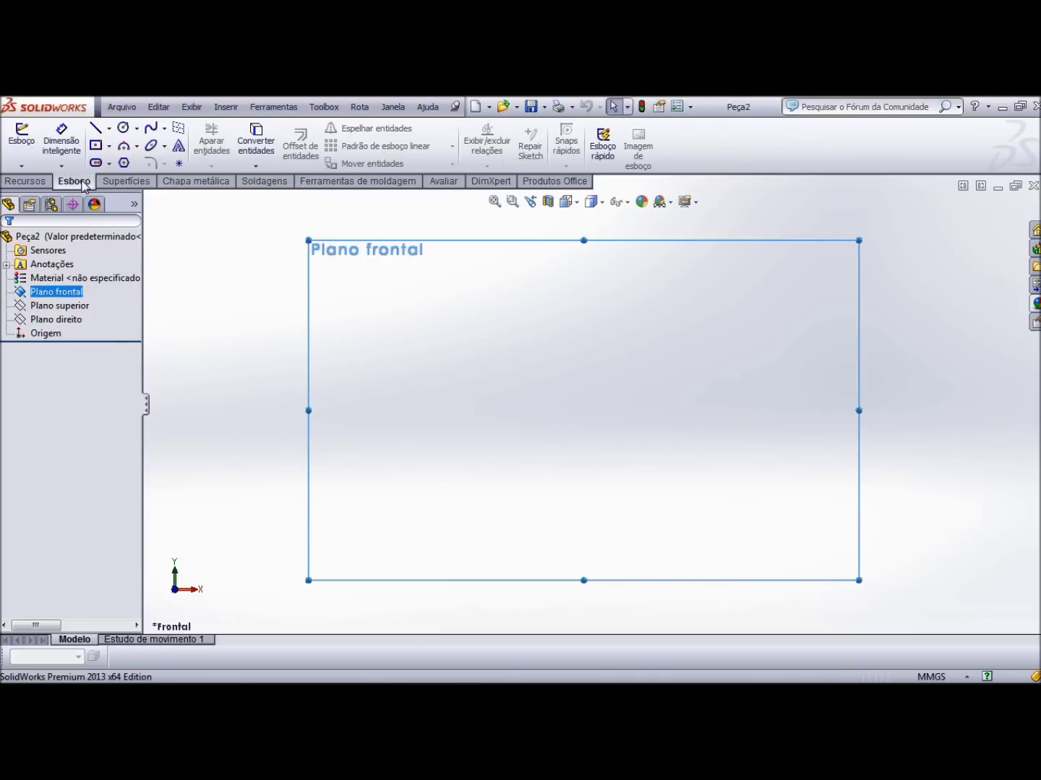
left_click(101, 149)
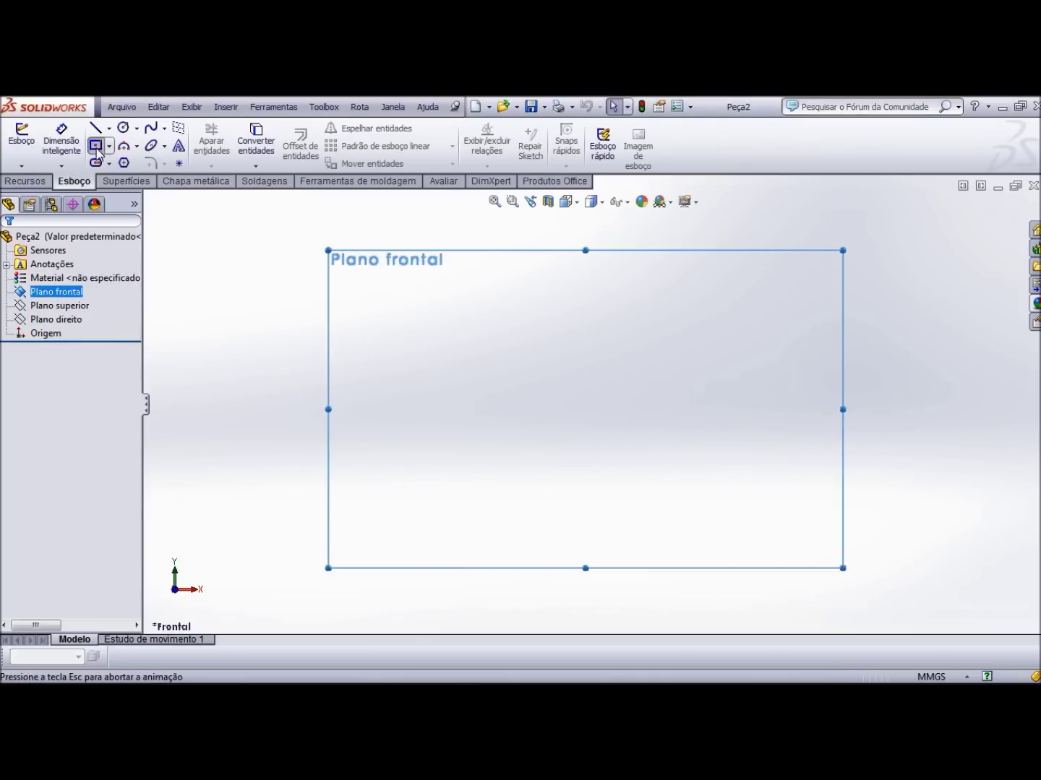
left_click(594, 404)
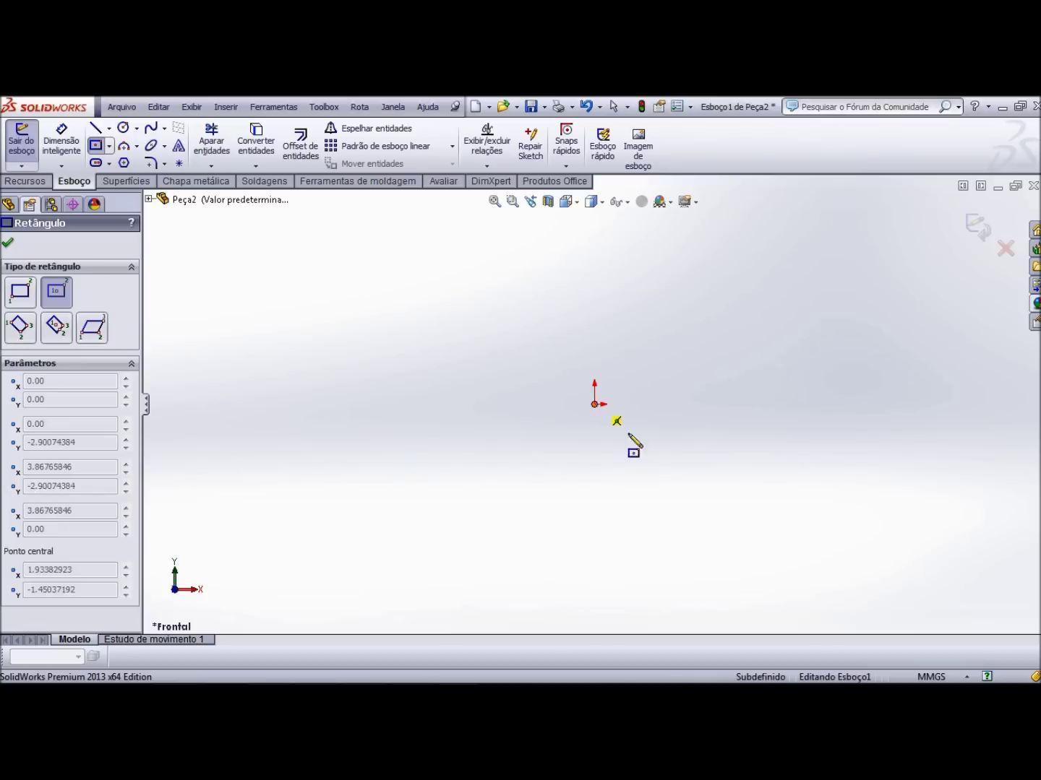
left_click(863, 595)
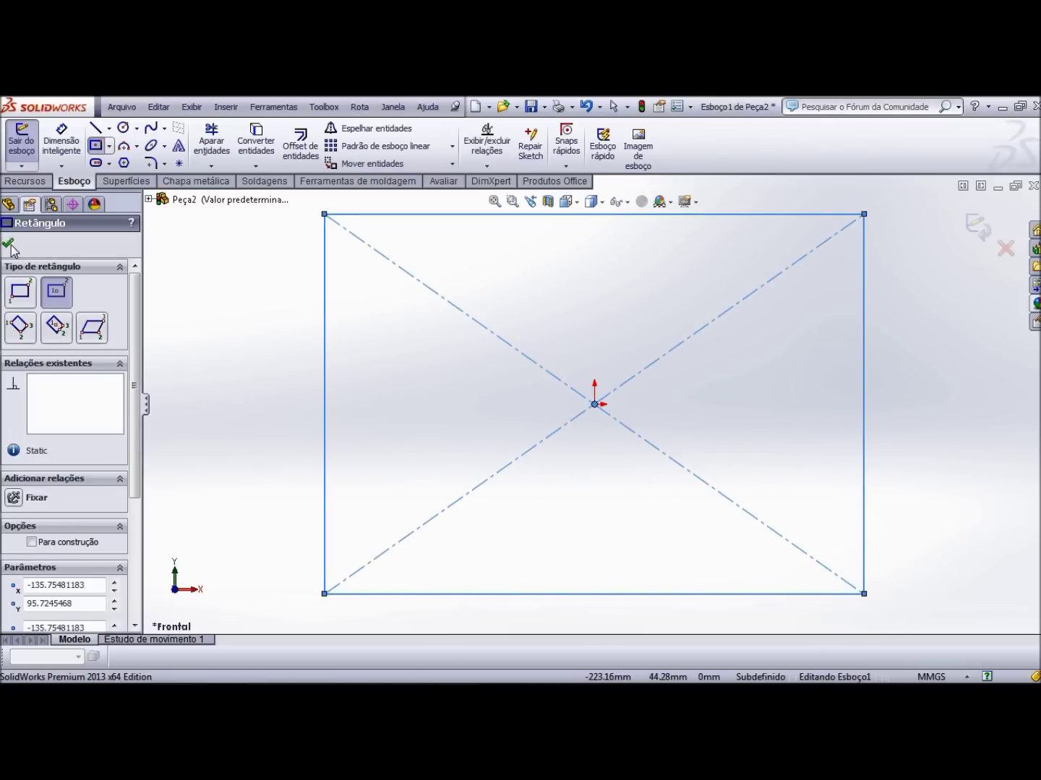
left_click(7, 244)
- Dimension the rectangle to a 200 × 200 mm square and exit the sketch
left_click(62, 143)
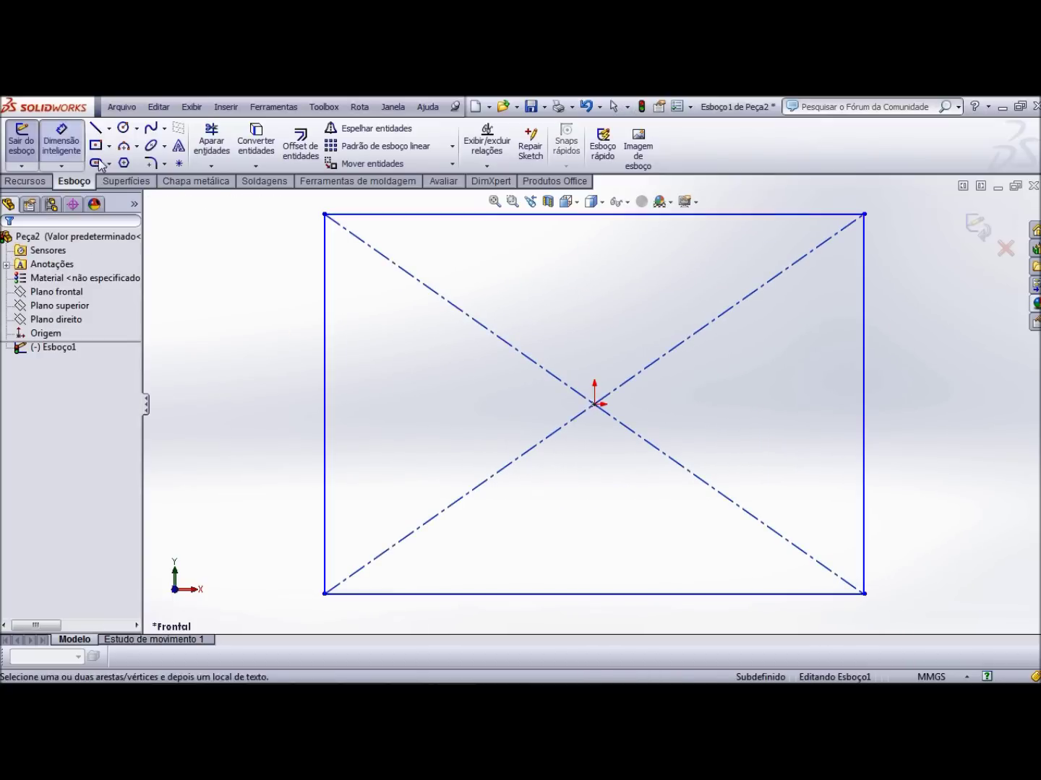
left_click(325, 407)
left_click(283, 416)
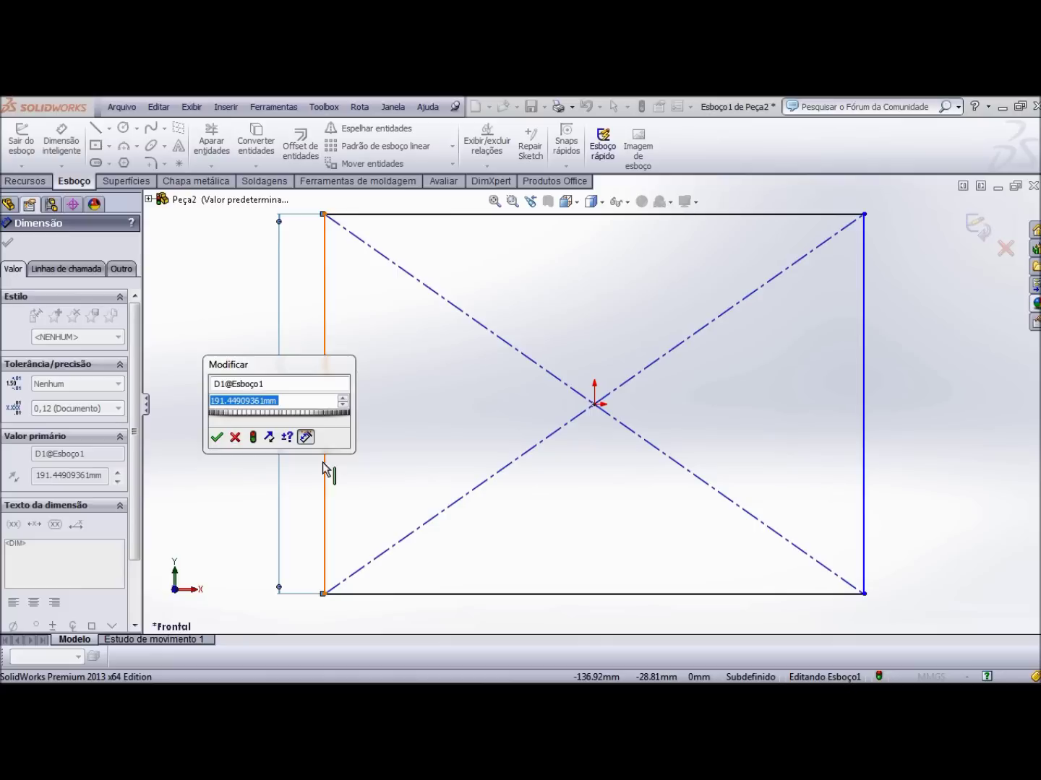
type("200")
key("Return")
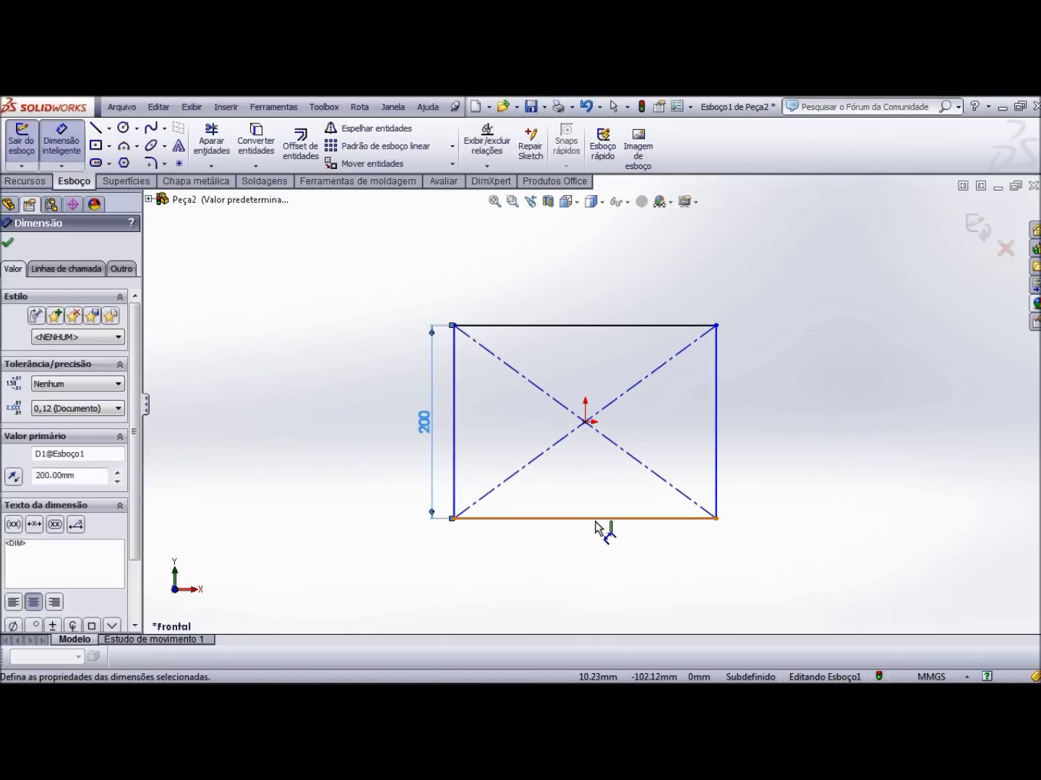
left_click(594, 518)
left_click(602, 602)
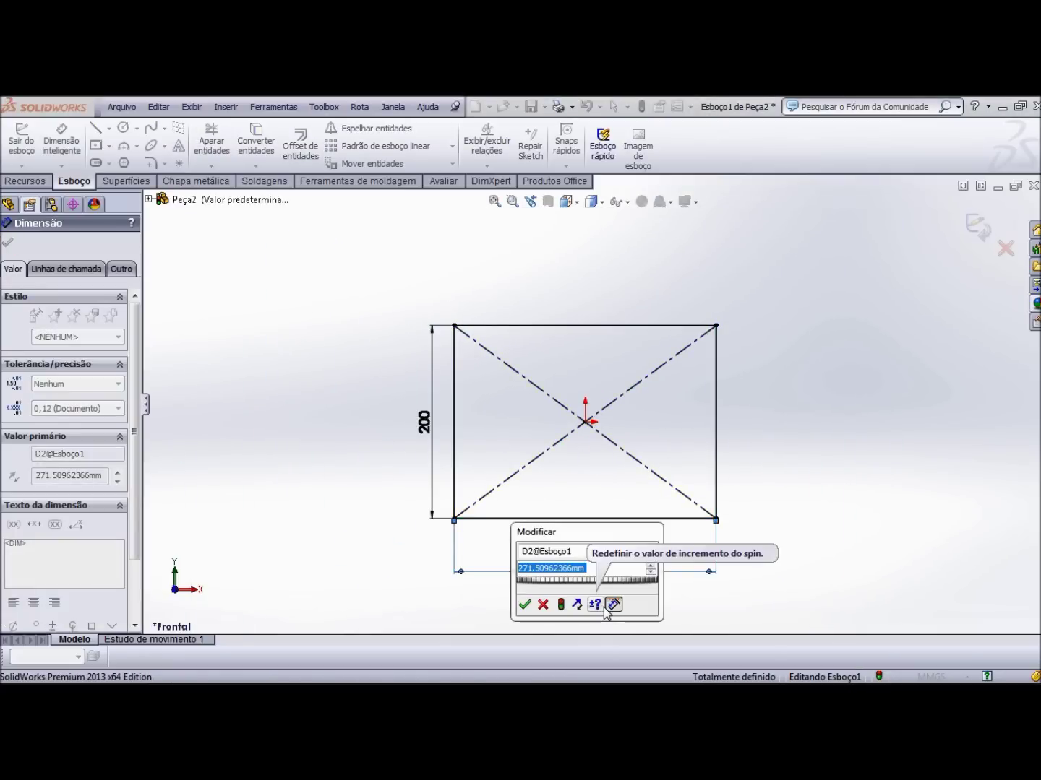
type("200")
key("Return")
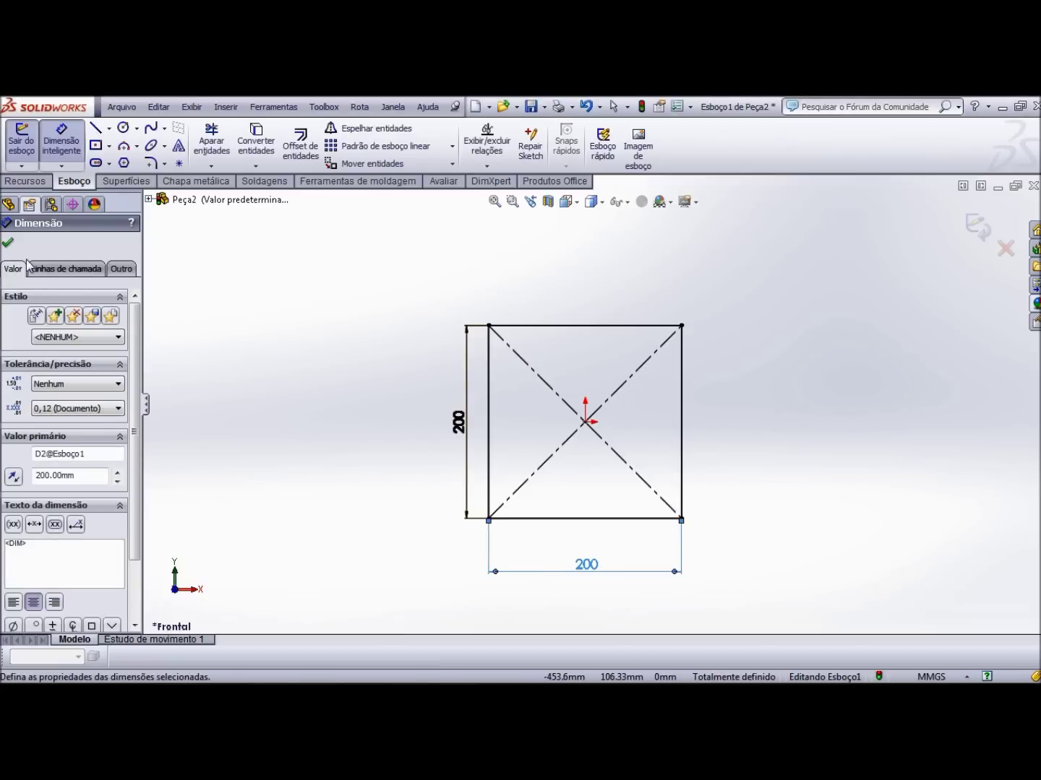
left_click(8, 246)
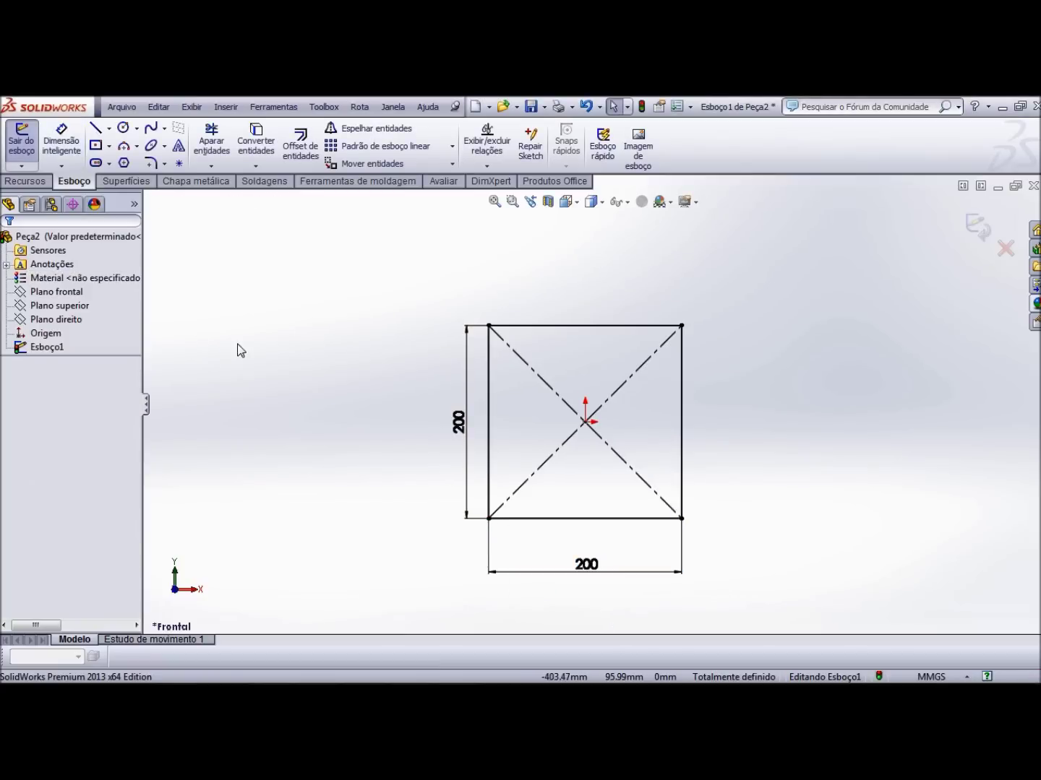
left_click(976, 227)
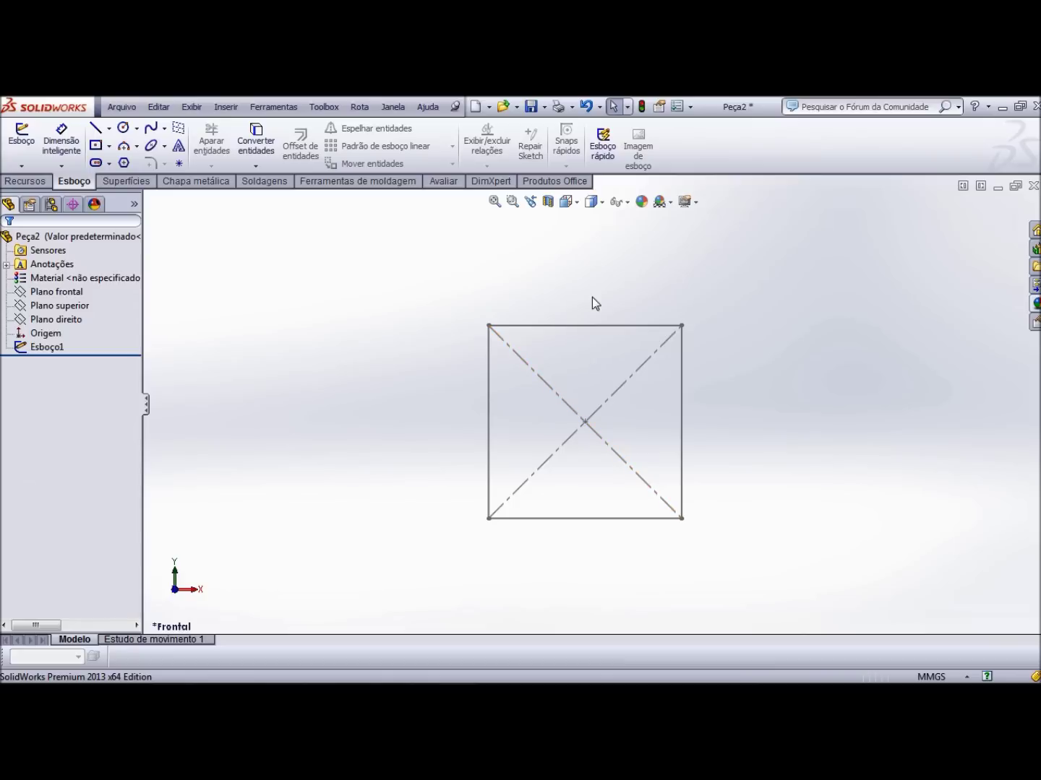
- In Right view, draw a horizontal line leftward from the origin on the Right Plane
left_click(581, 202)
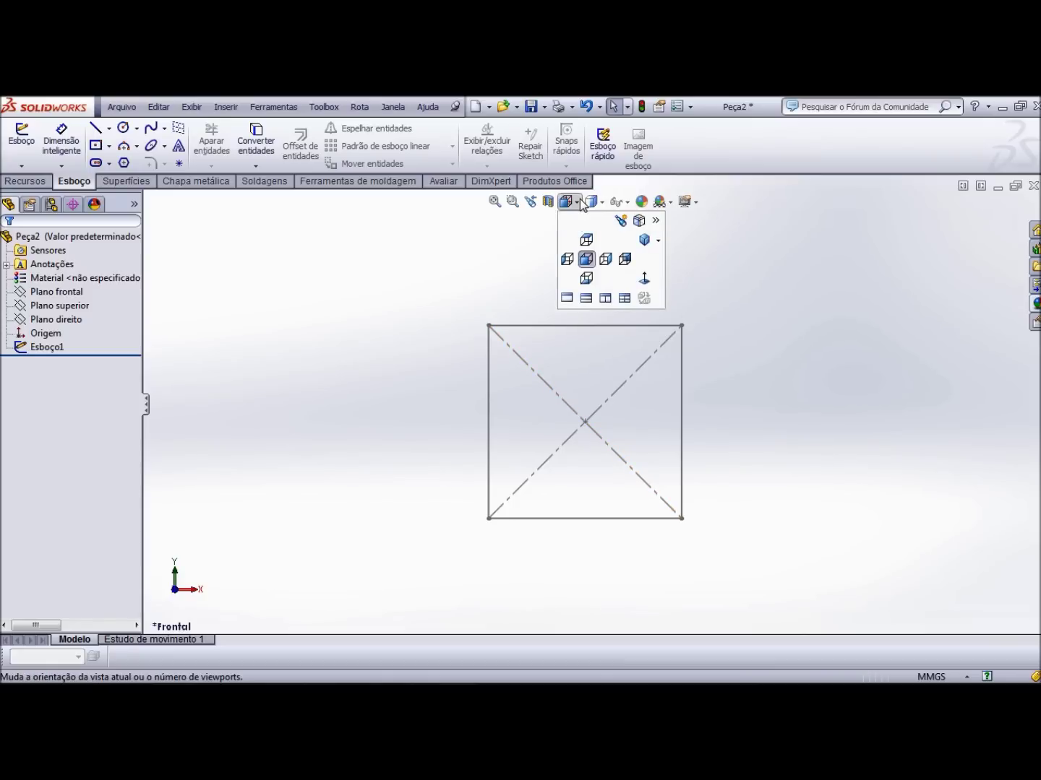
left_click(607, 260)
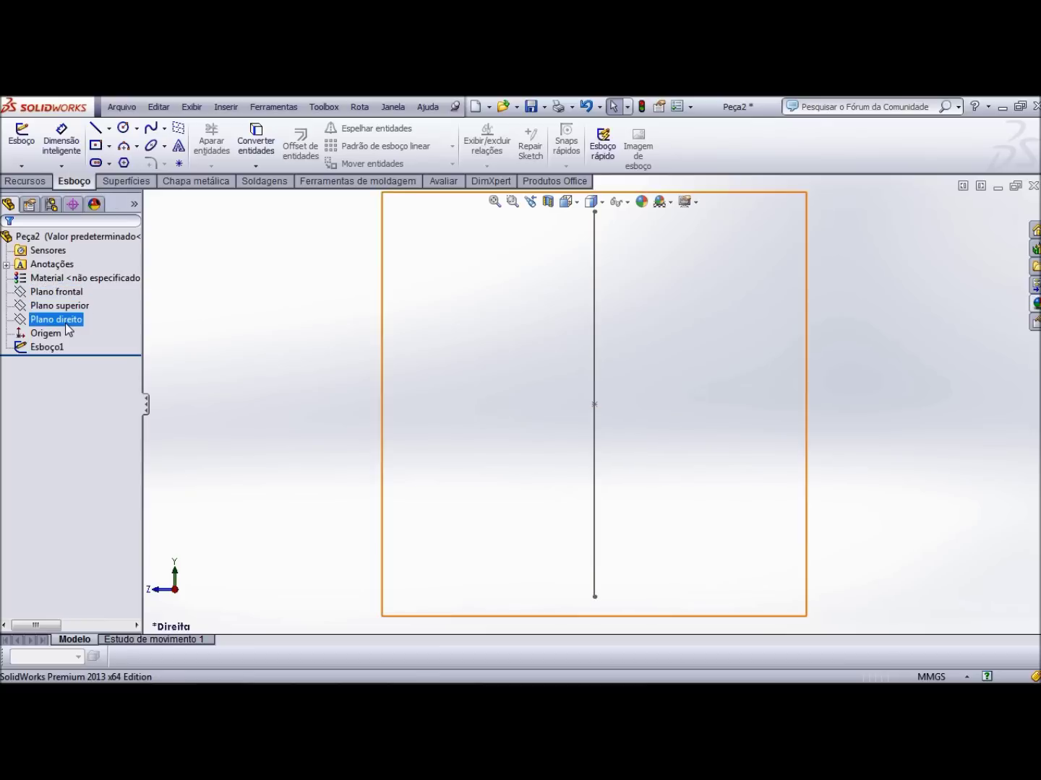
left_click(55, 320)
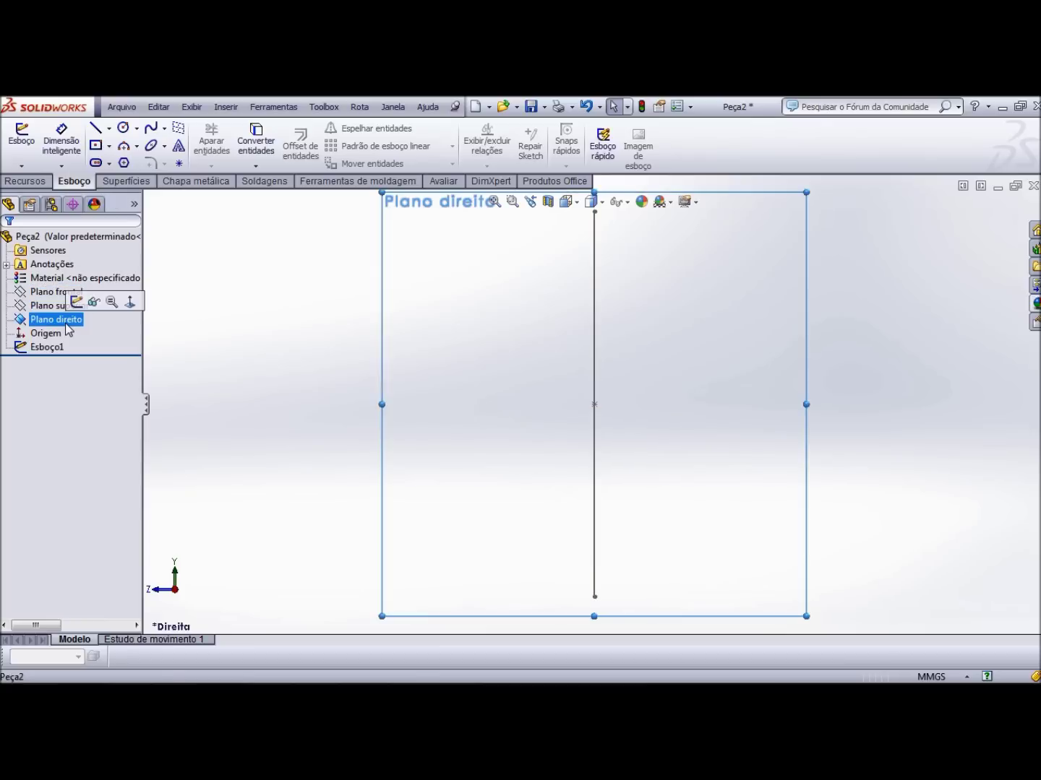
left_click(94, 127)
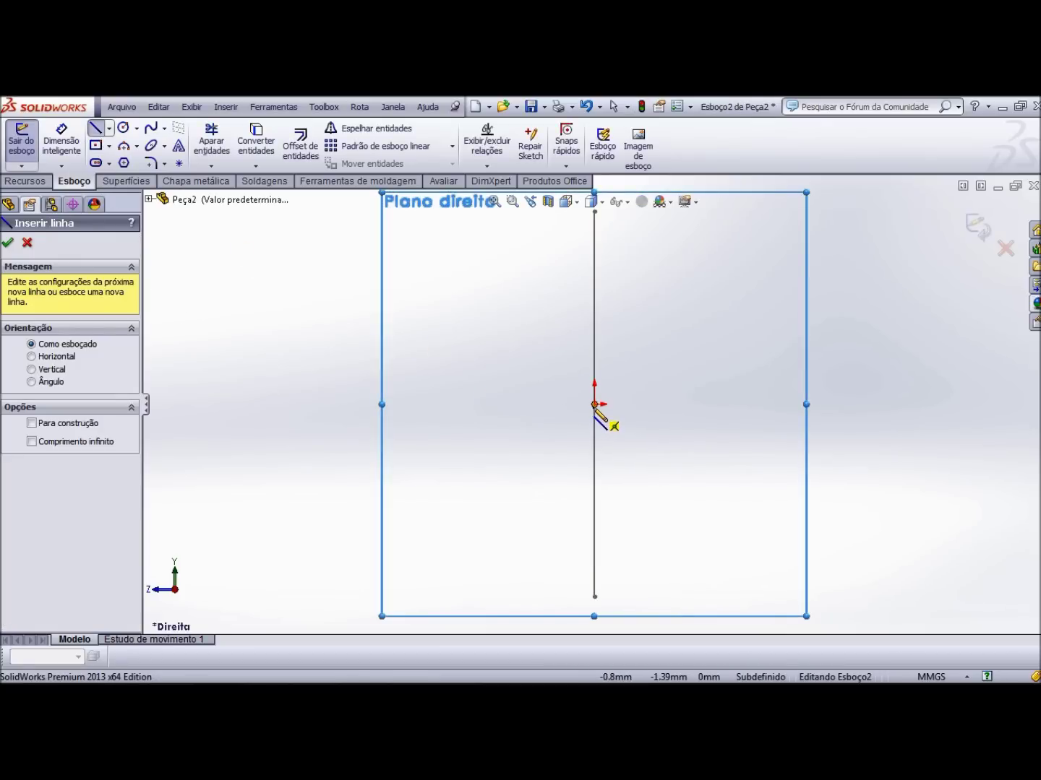
left_click(594, 405)
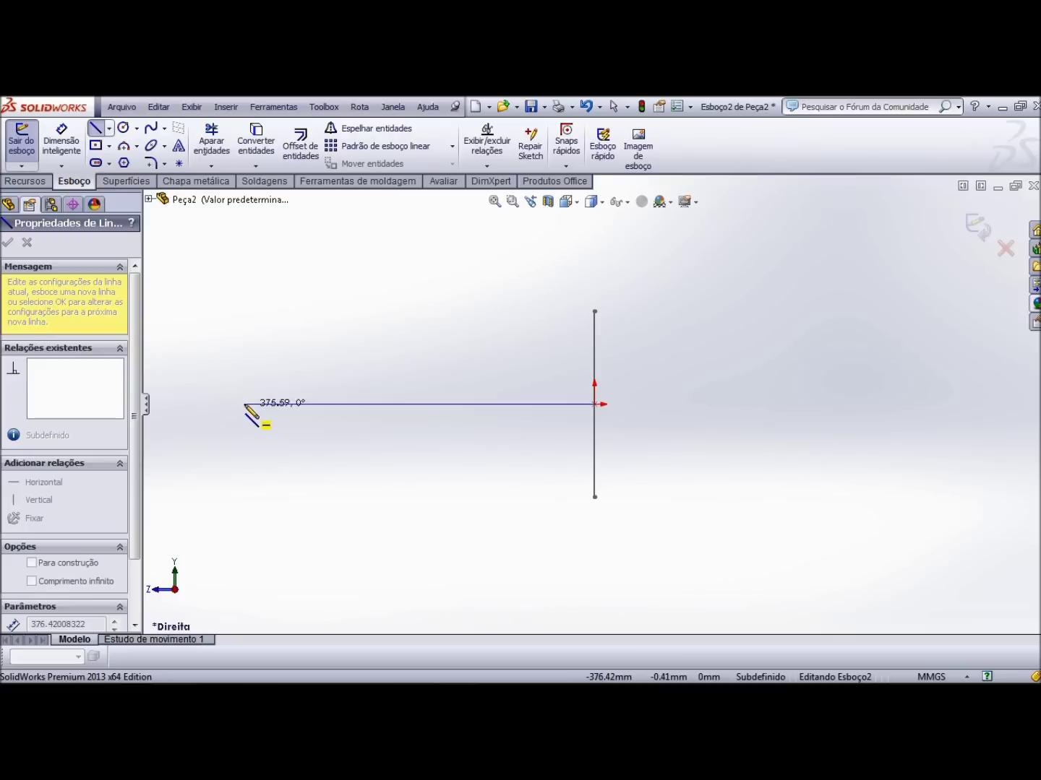
left_click(245, 405)
right_click(253, 409)
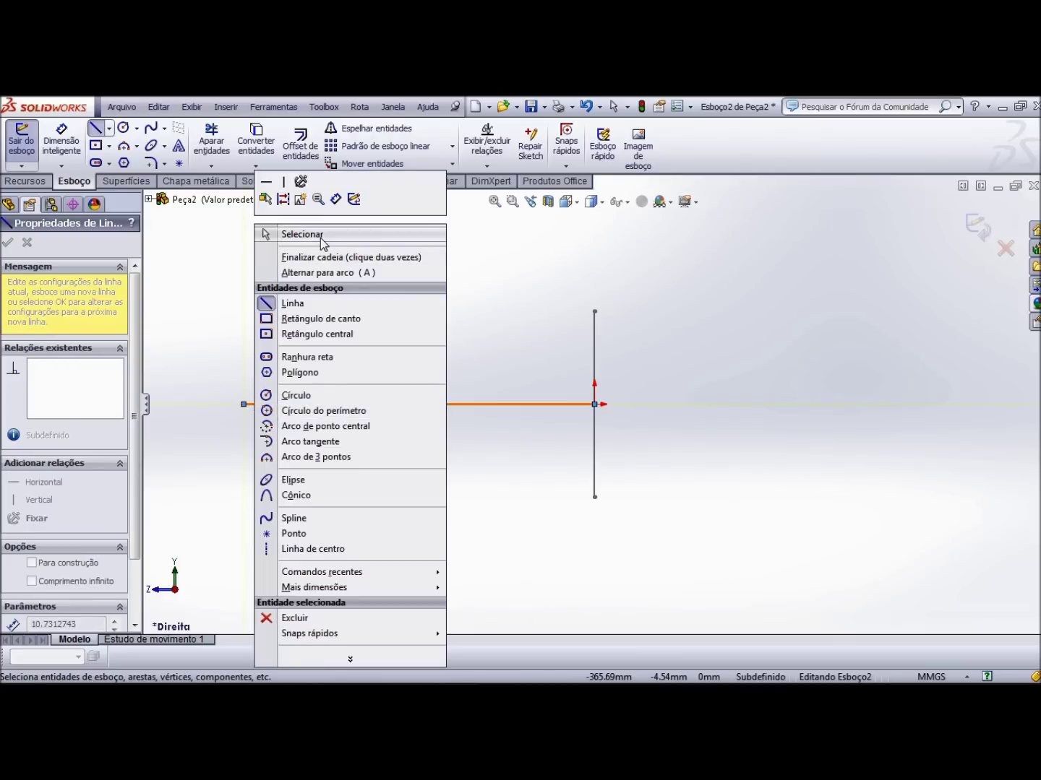
left_click(322, 239)
- Dimension the line to 700 mm and exit the sketch
left_click(78, 158)
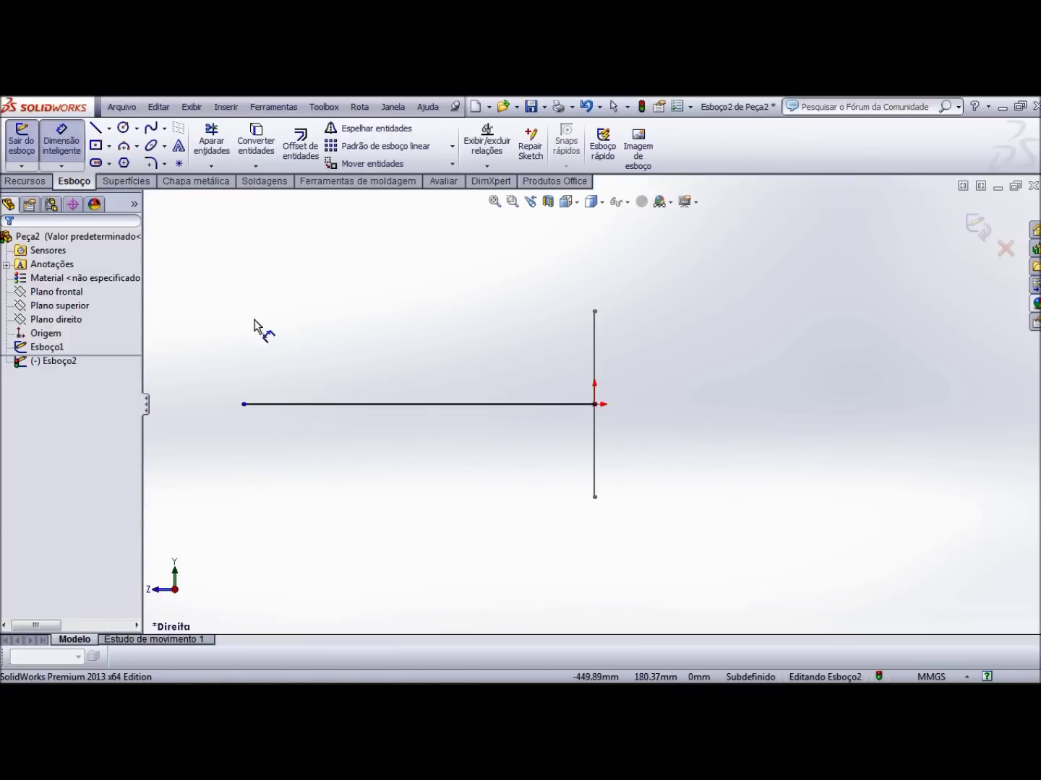
left_click(384, 405)
left_click(397, 455)
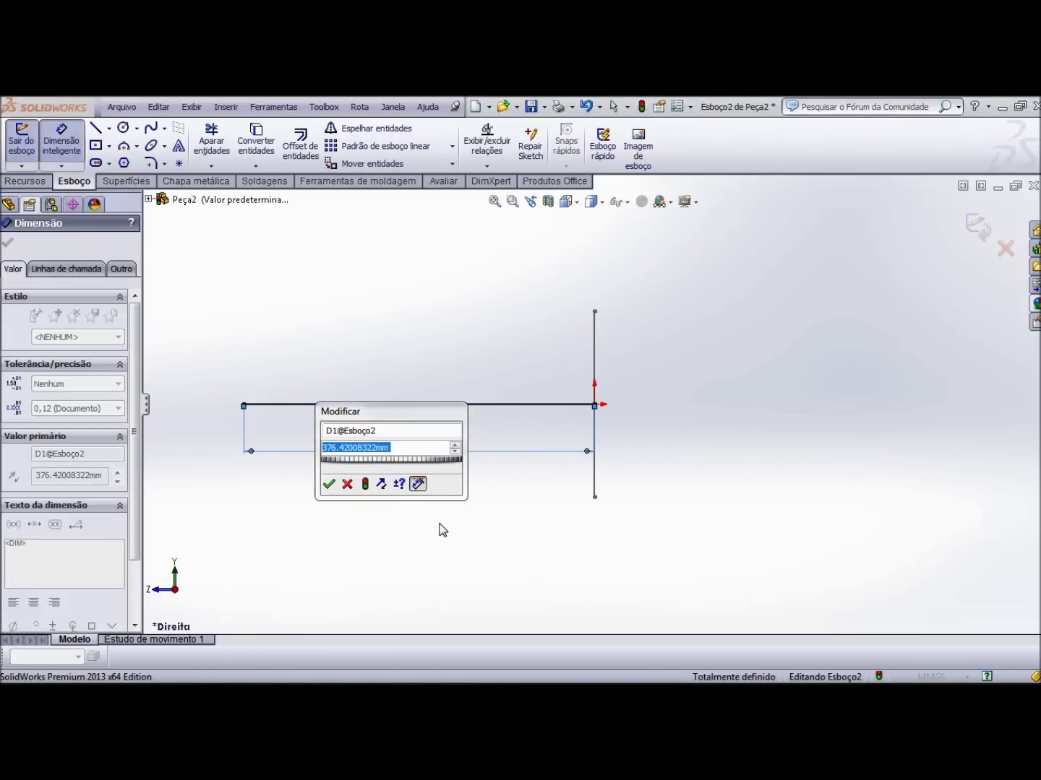
type("700")
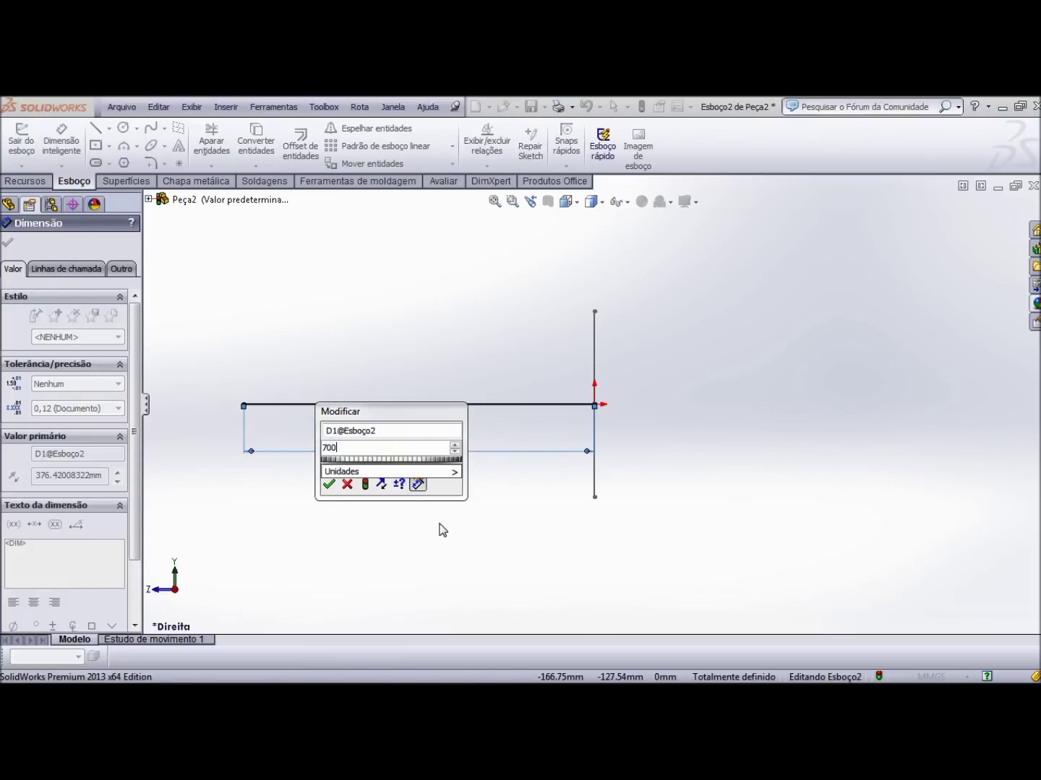
key("Return")
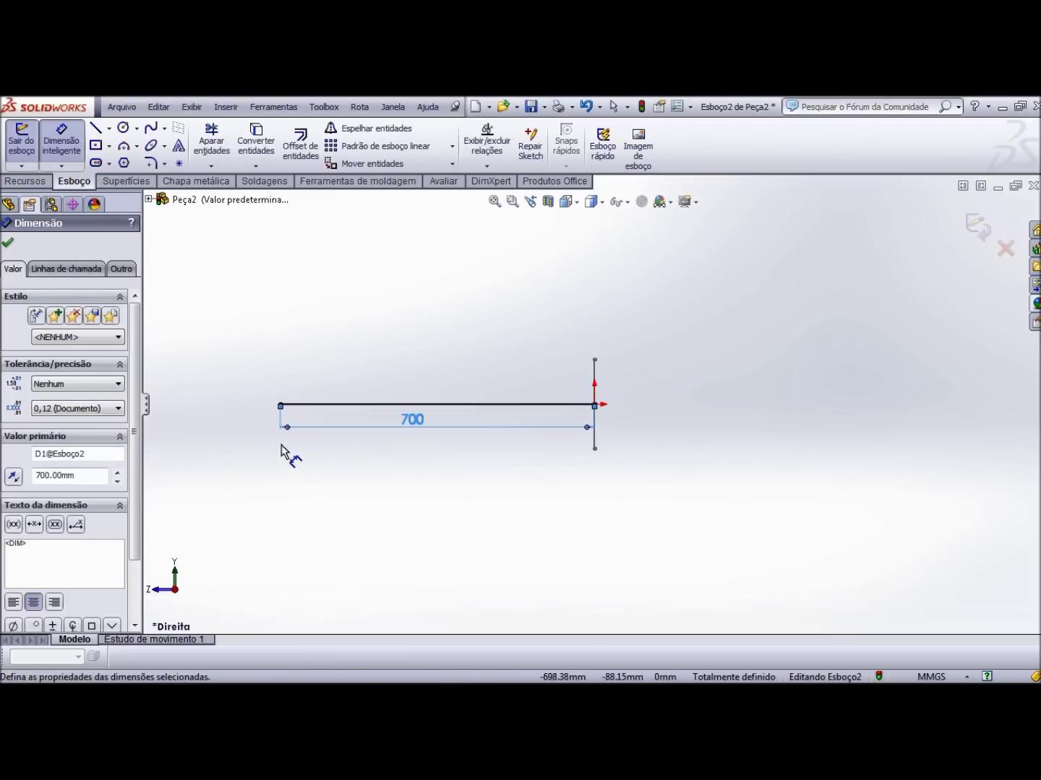
left_click(8, 242)
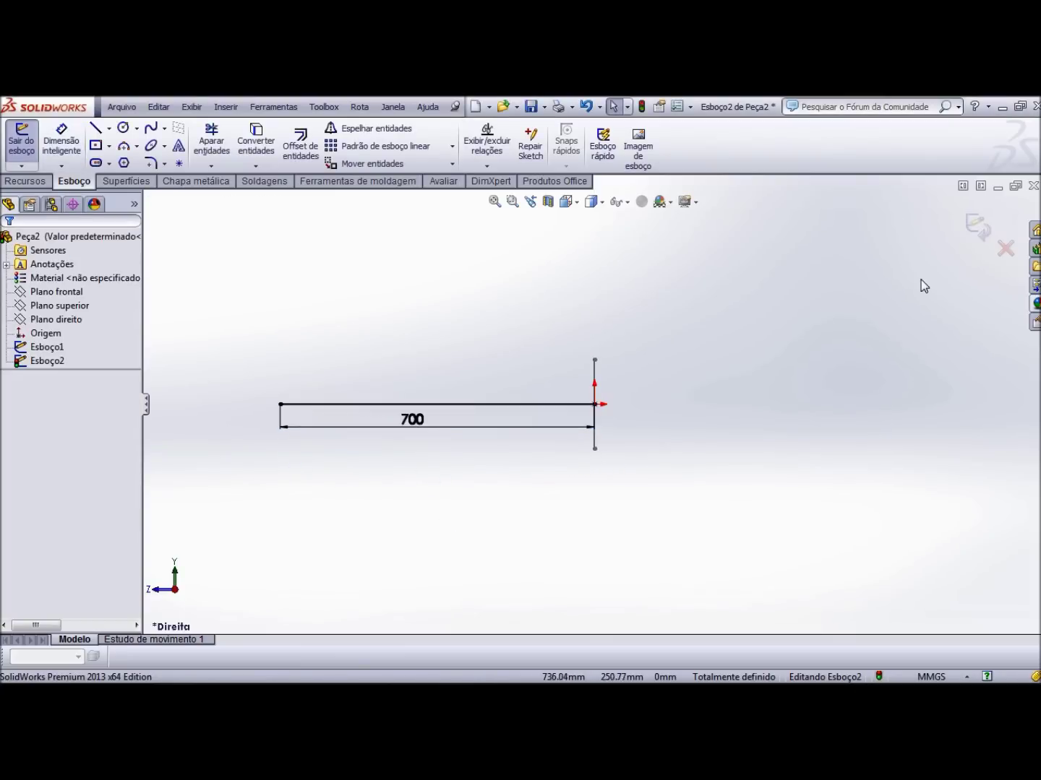
left_click(977, 227)
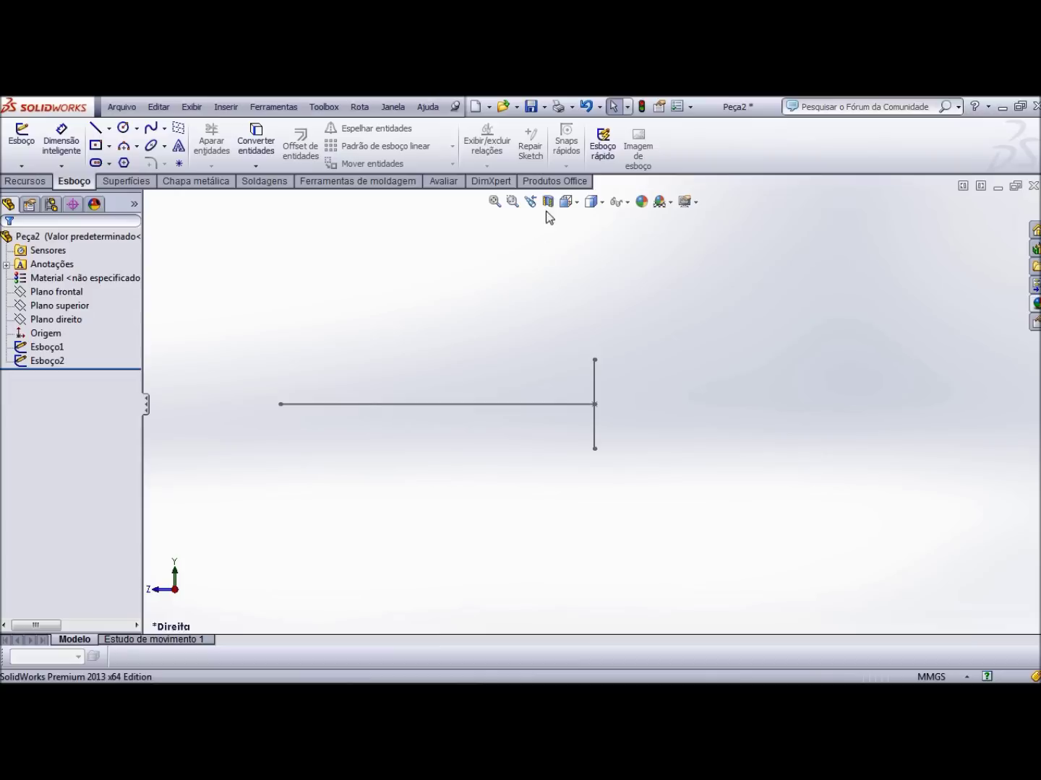
left_click(569, 202)
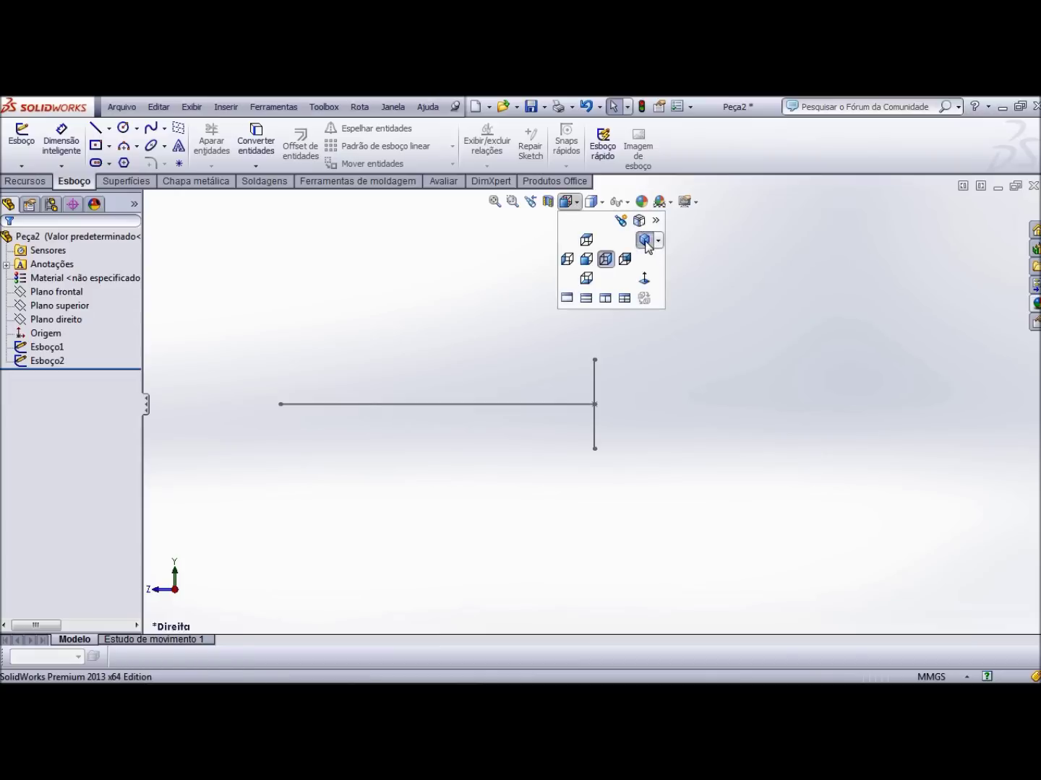
- In isometric view, build a 6.35 mm base flange from the 200 mm square sketch
left_click(644, 242)
middle_click_drag(862, 238, 850, 271, "ctrl")
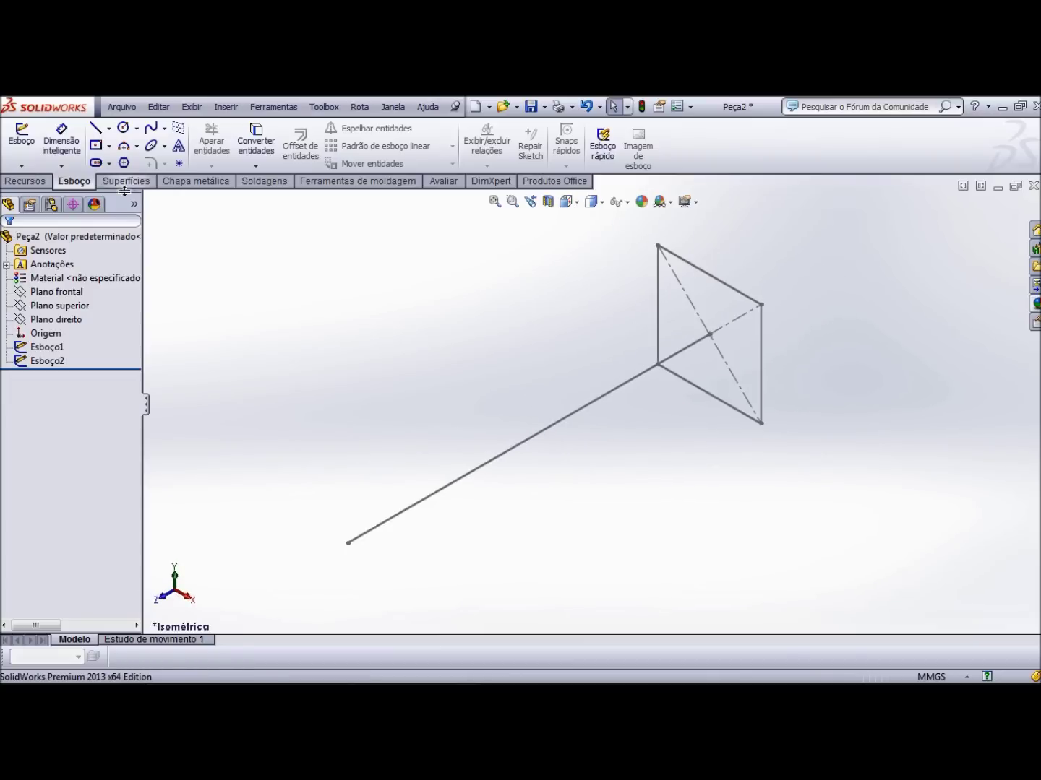
left_click(205, 187)
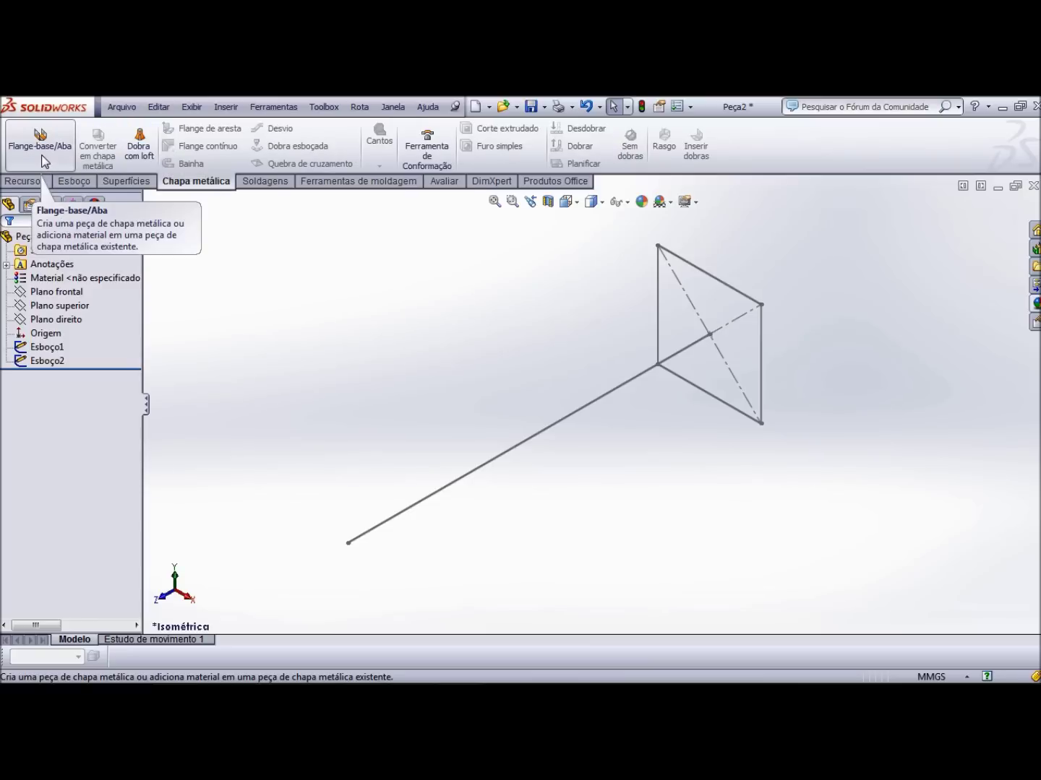
left_click(43, 160)
left_click(713, 277)
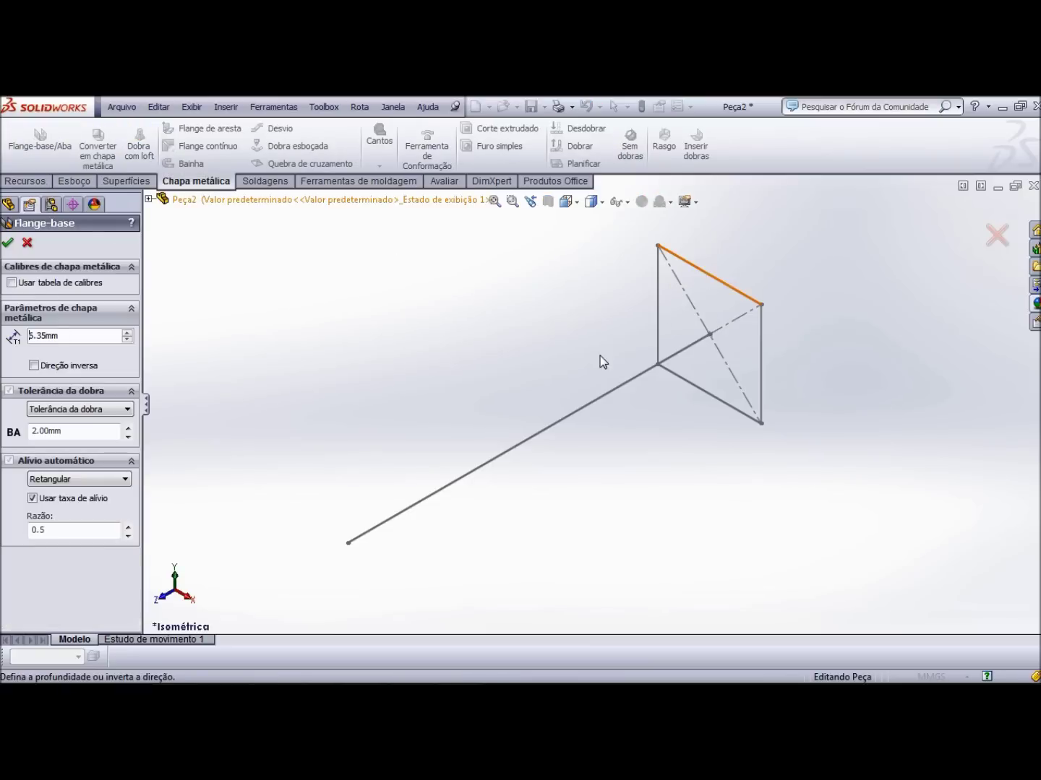
scroll(724, 325, "down", 3)
scroll(682, 412, "down", 3)
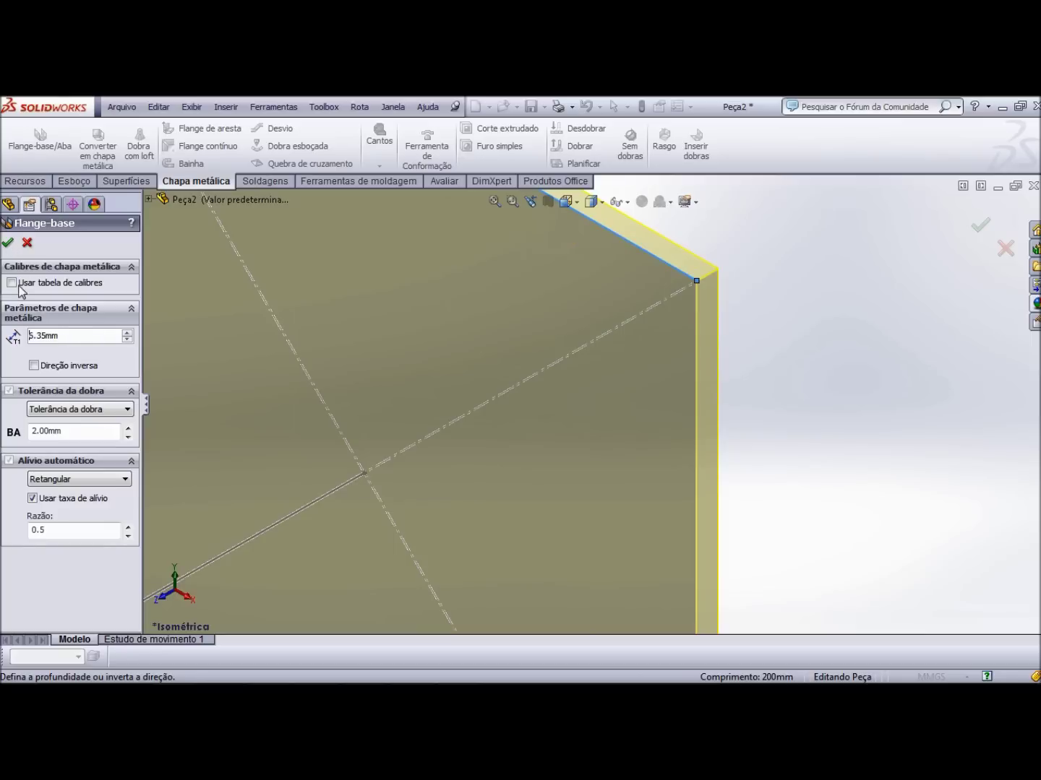
left_click(34, 365)
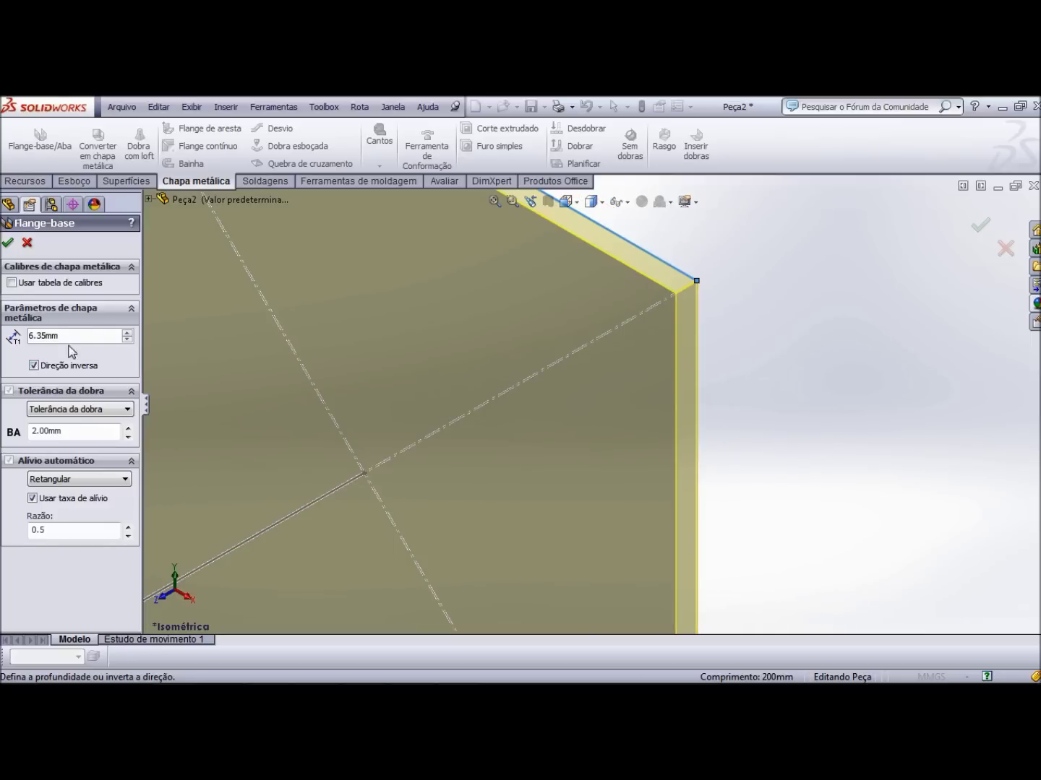
left_click(33, 367)
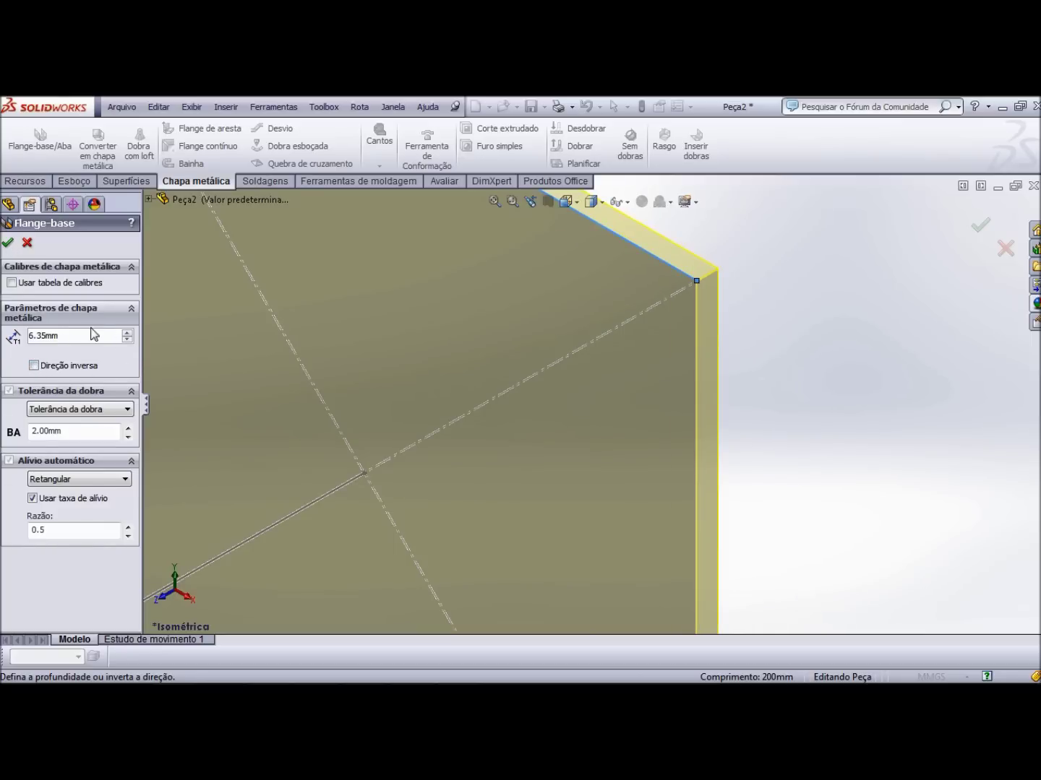
left_click(9, 245)
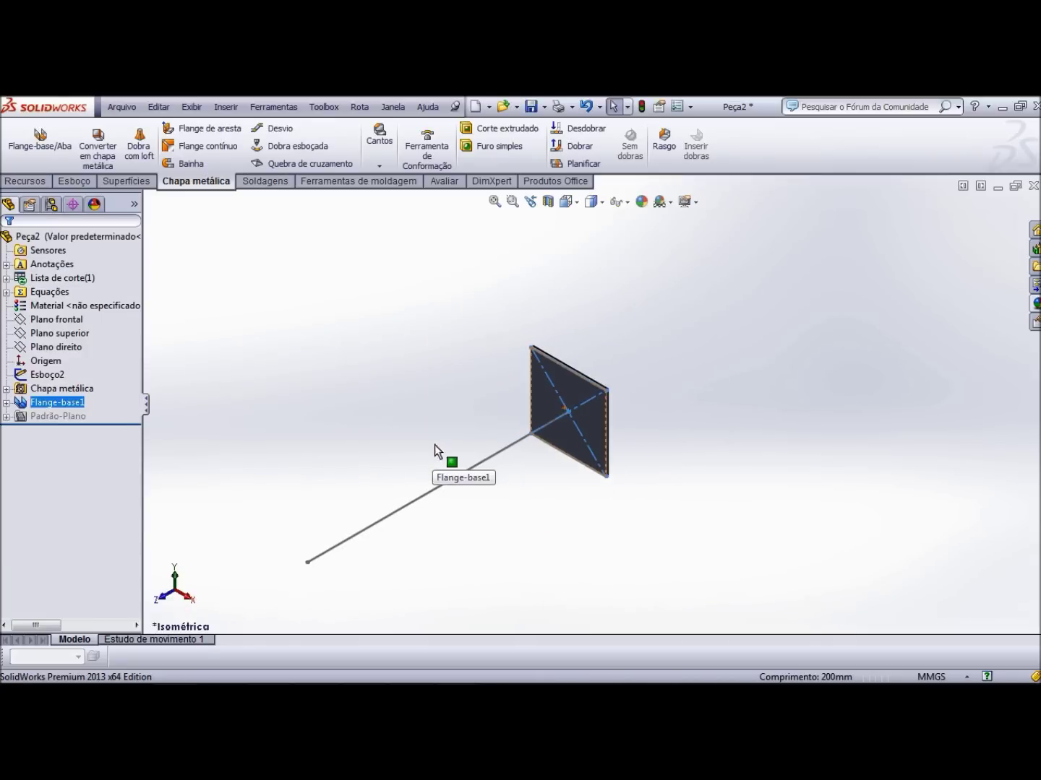
scroll(396, 564, "down", 2)
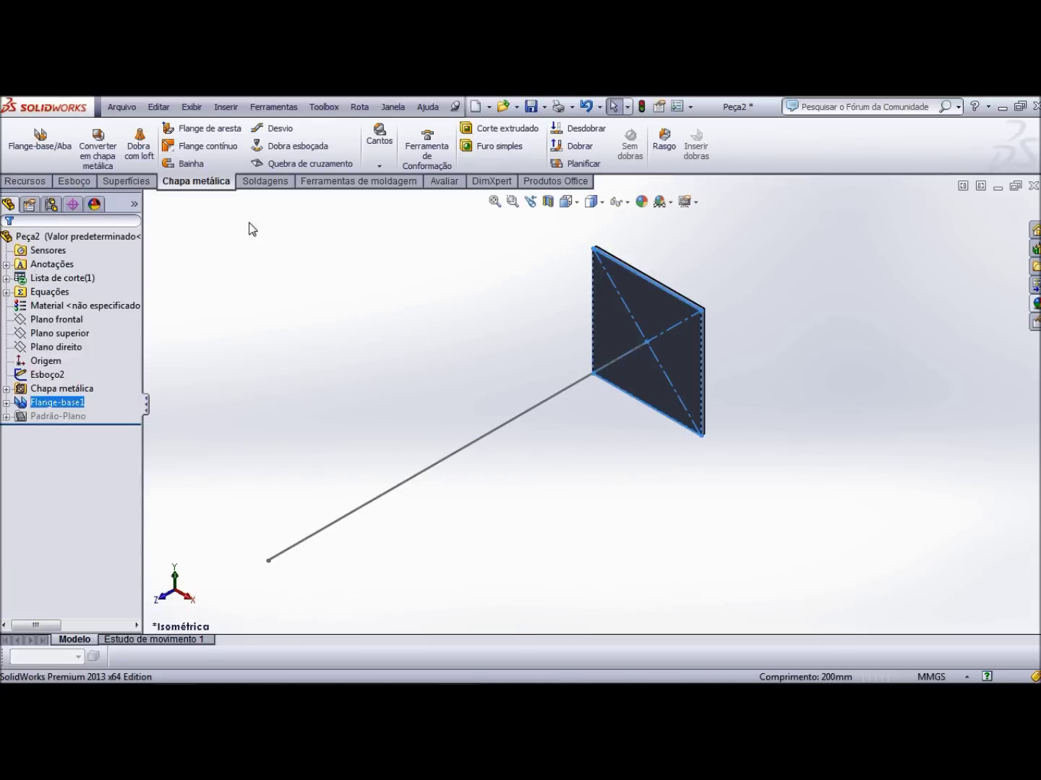
left_click(269, 185)
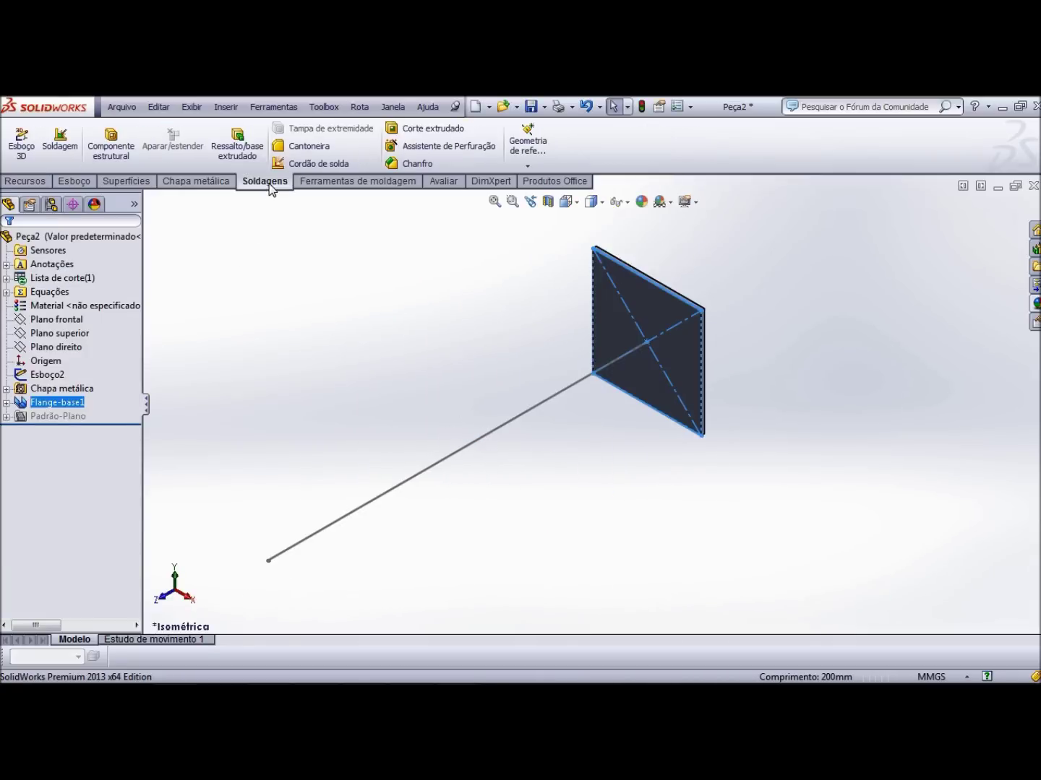
- Add an SB 120 x 12 (viga sb) structural member along the 700 mm line, rotated 90°
left_click(111, 140)
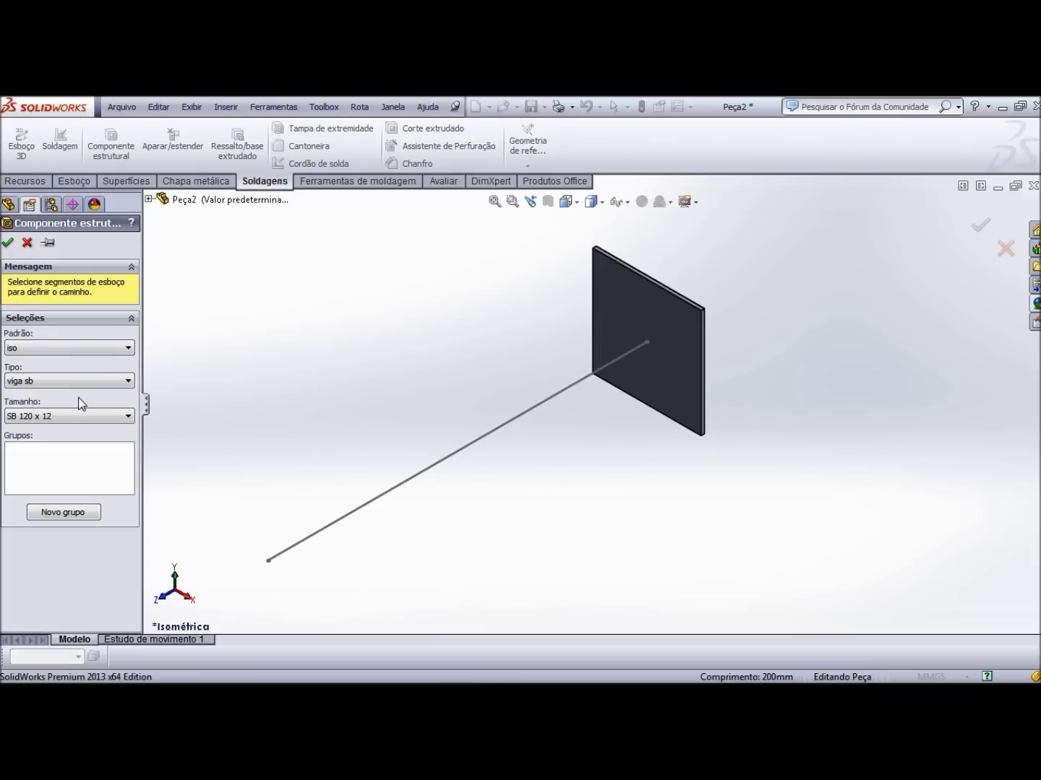
left_click(128, 382)
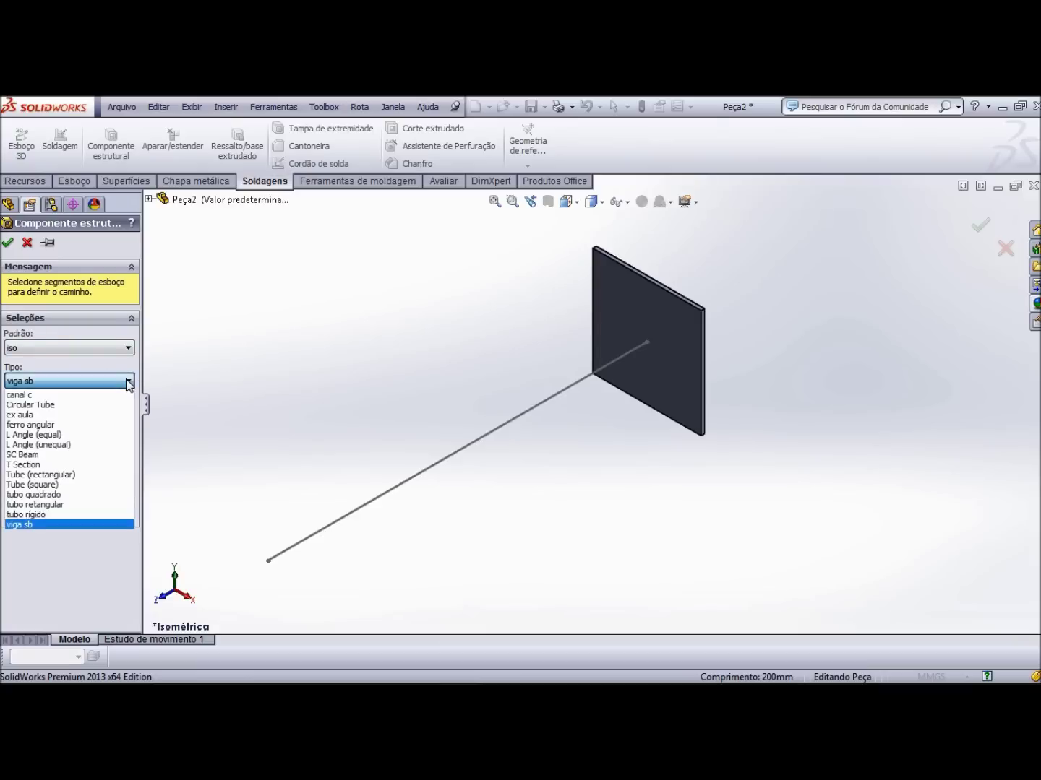
left_click(129, 383)
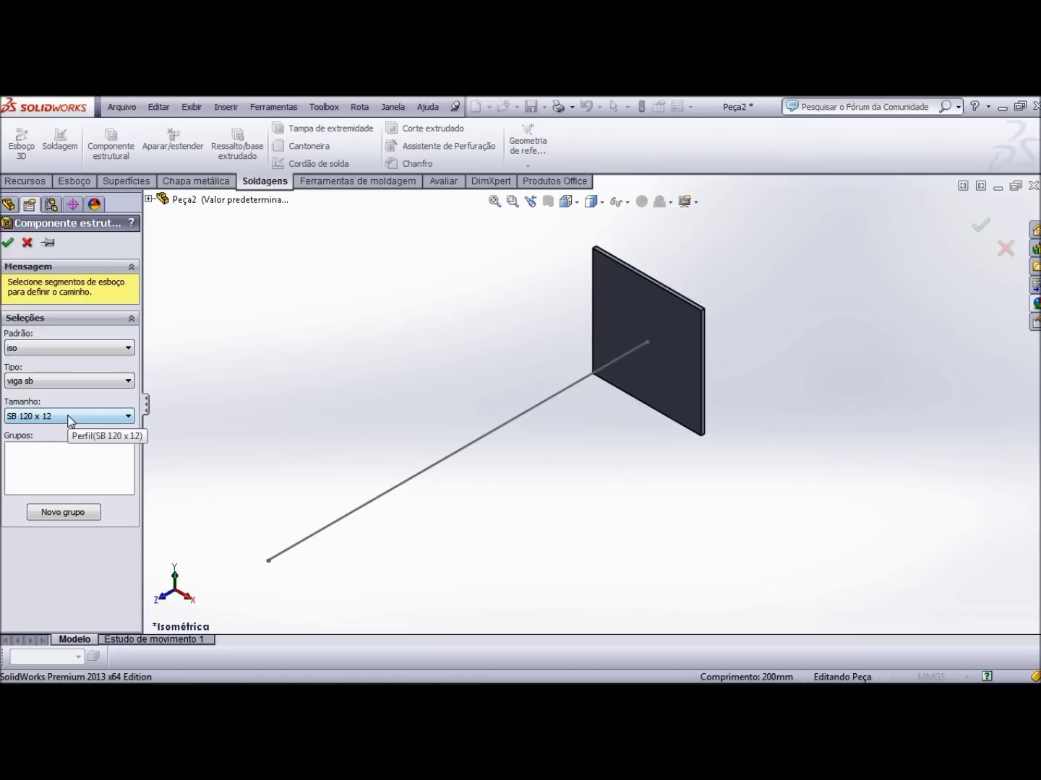
left_click(450, 458)
scroll(262, 528, "down", 3)
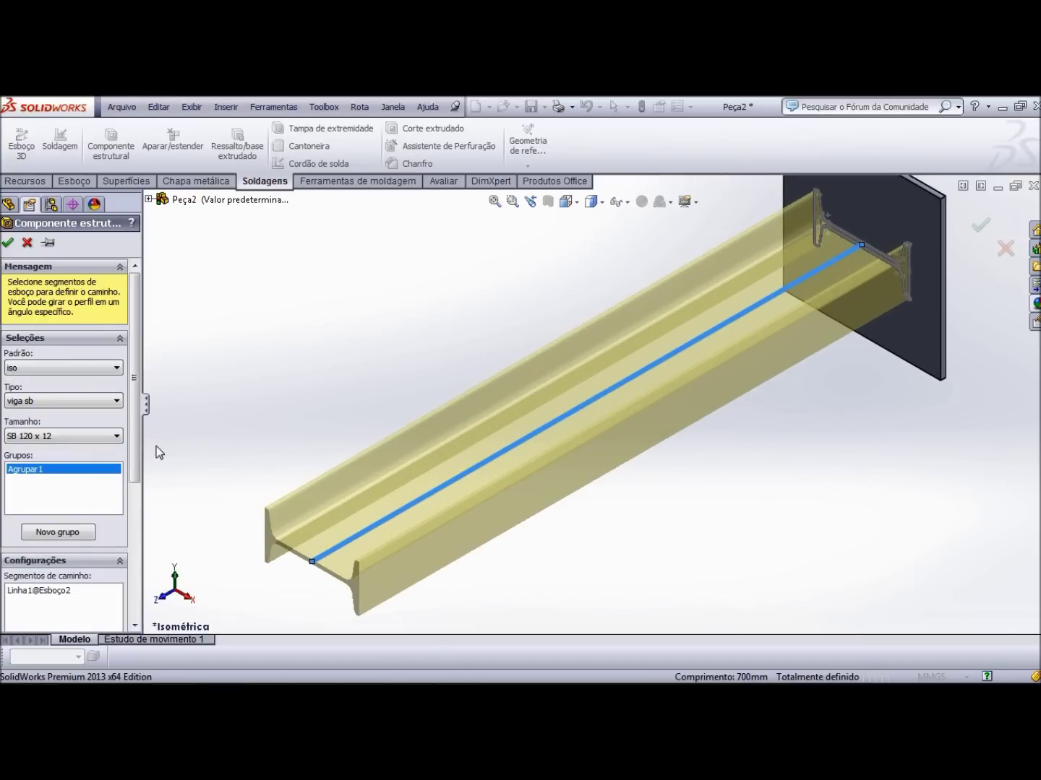
left_click_drag(137, 441, 140, 591)
left_click(68, 590)
double_click(69, 590)
type("90")
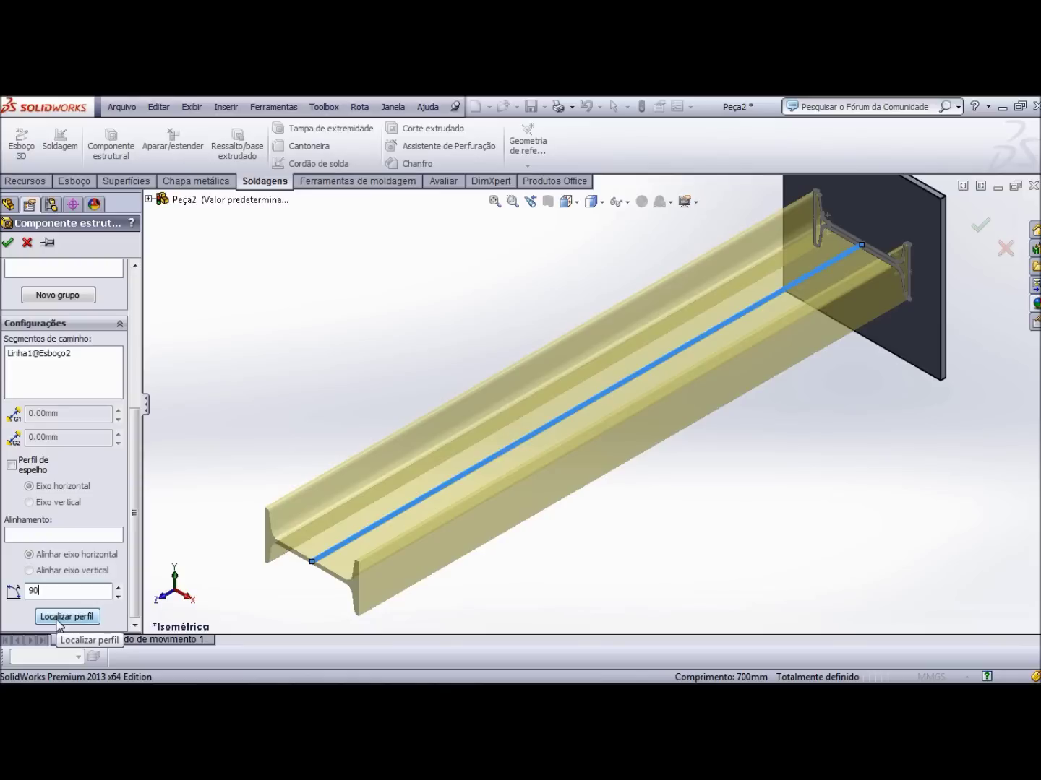
left_click(6, 244)
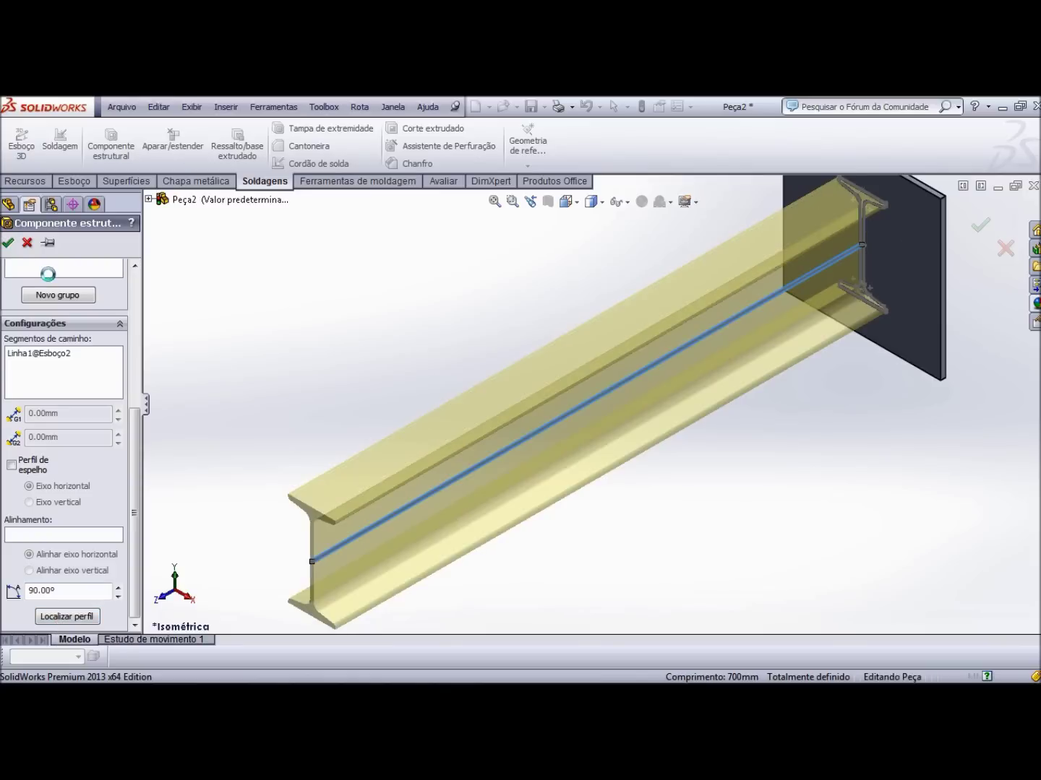
scroll(748, 391, "down", 2)
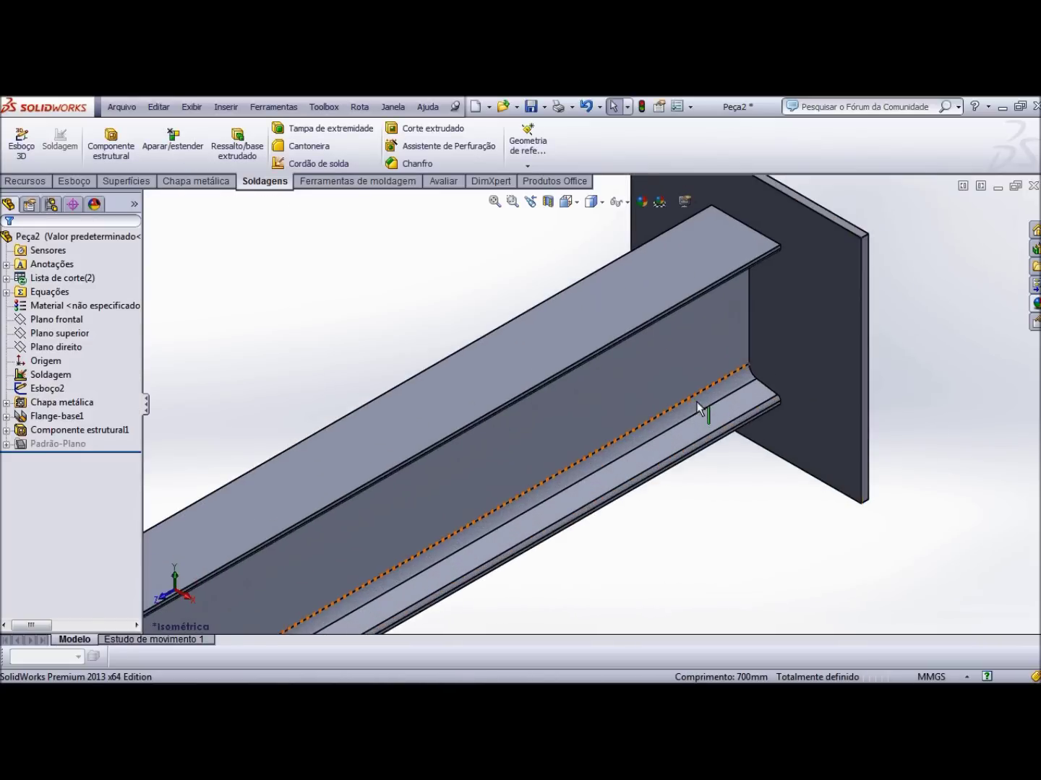
- Start a fillet bead via Insert > Weldments and pick the plate face as Face Set 1
left_click(223, 108)
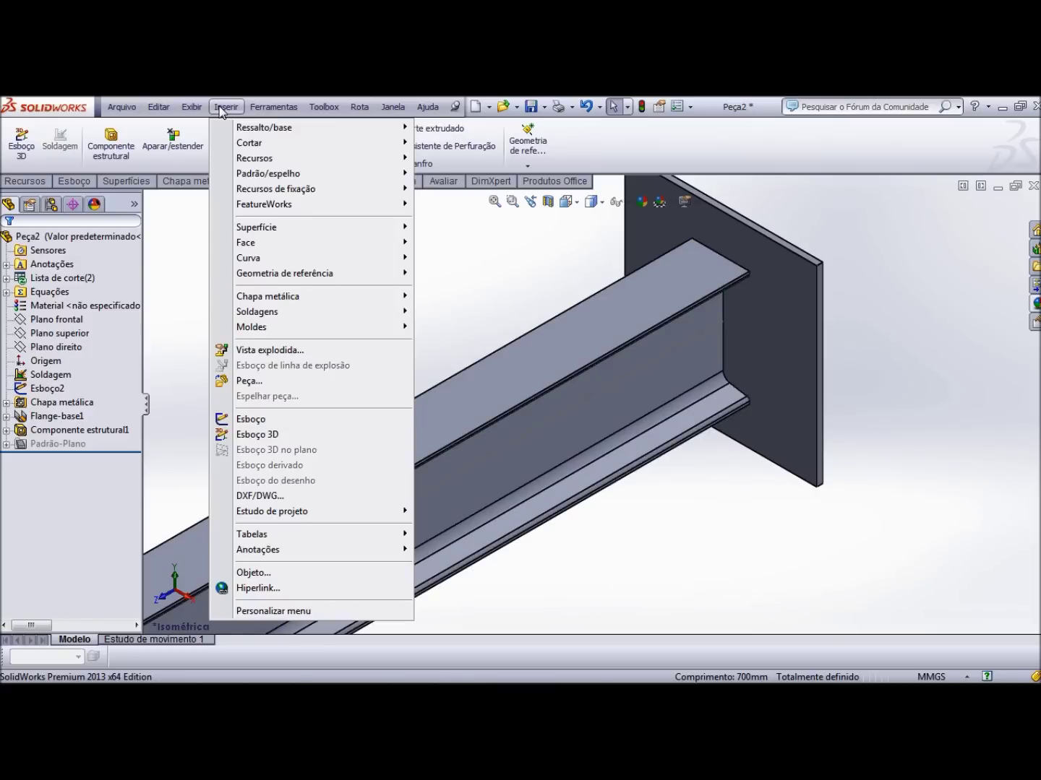
mouse_move(256, 311)
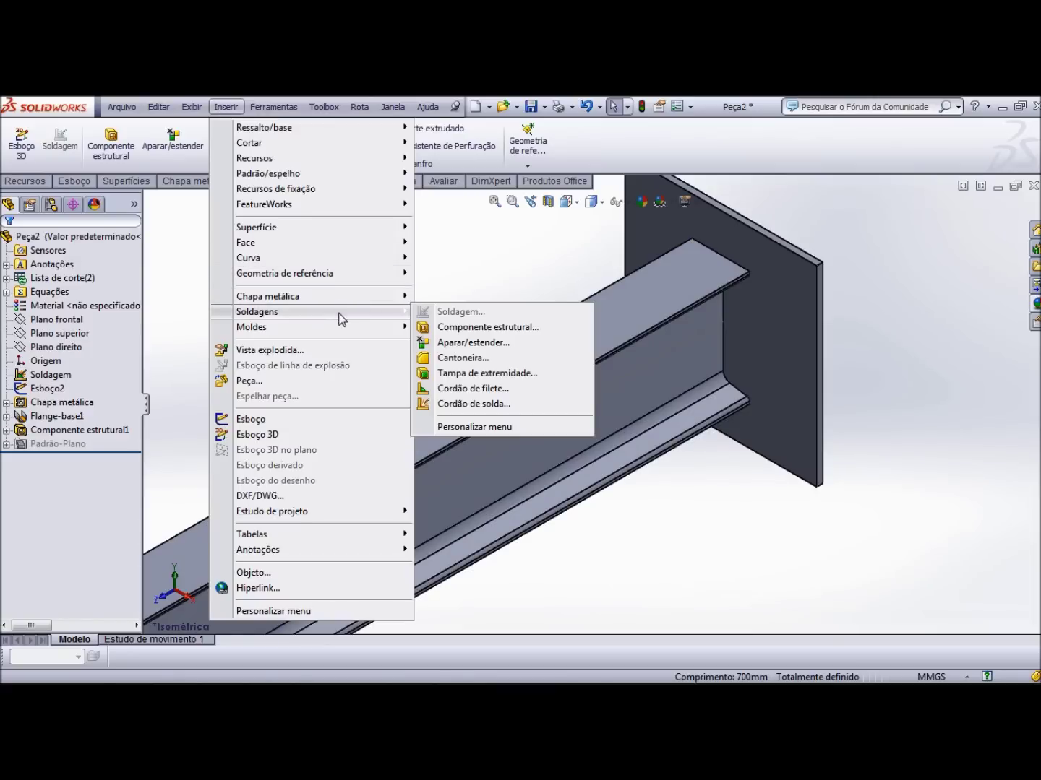
left_click(482, 393)
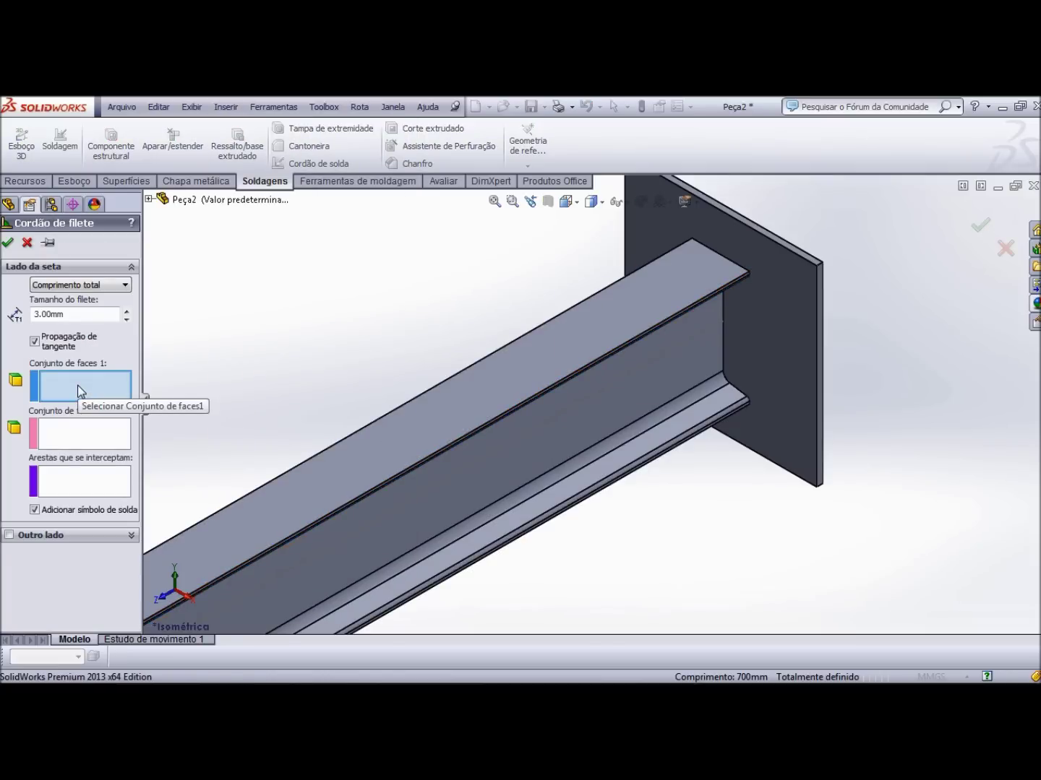
left_click(779, 276)
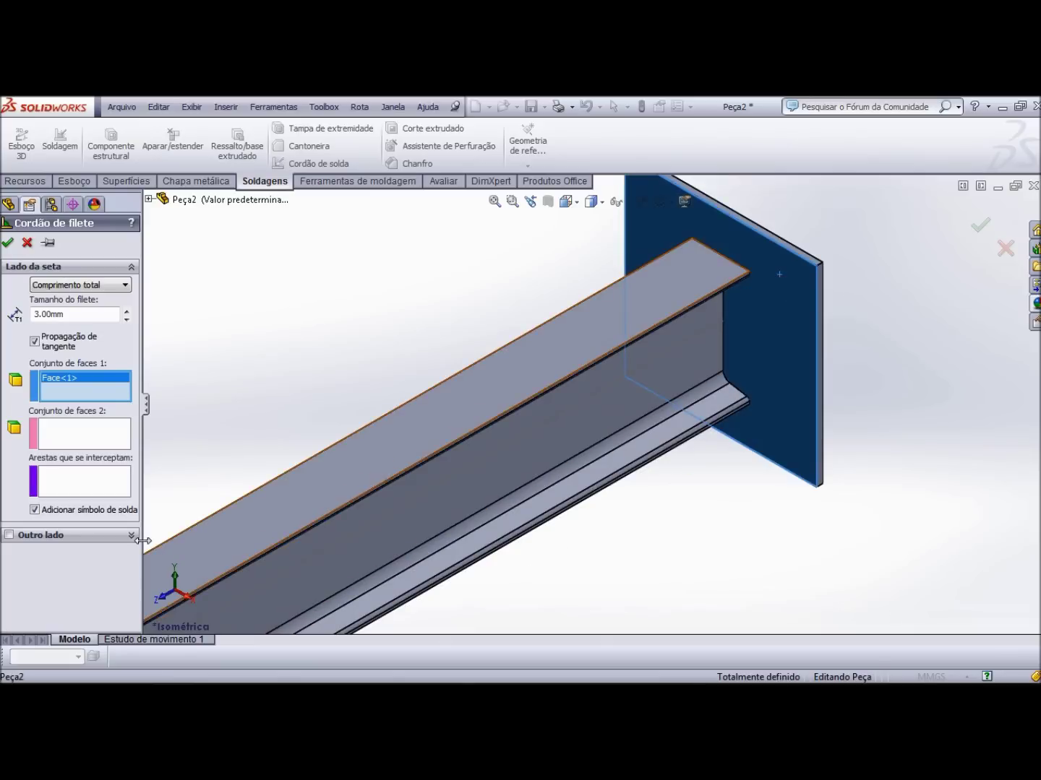
left_click(82, 443)
scroll(721, 400, "down", 2)
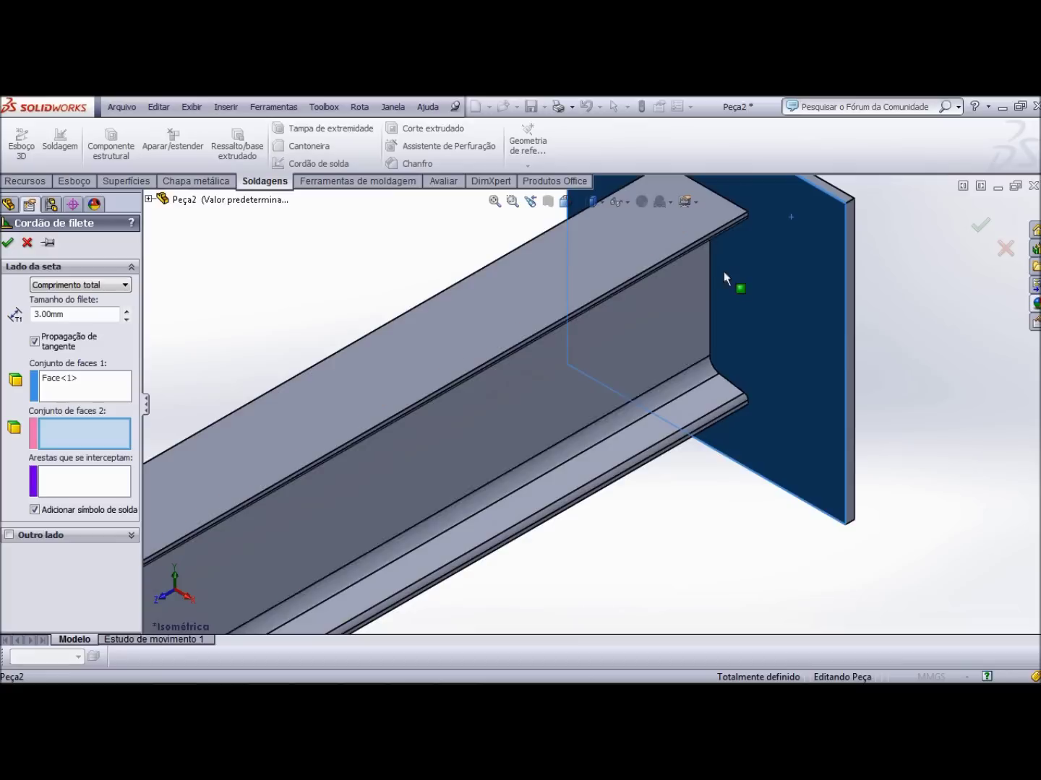
- Add the beam's lower and top flange faces, plus another beam face, to Face Set 2
scroll(676, 217, "up", 2)
scroll(663, 348, "down", 3)
scroll(686, 434, "down", 3)
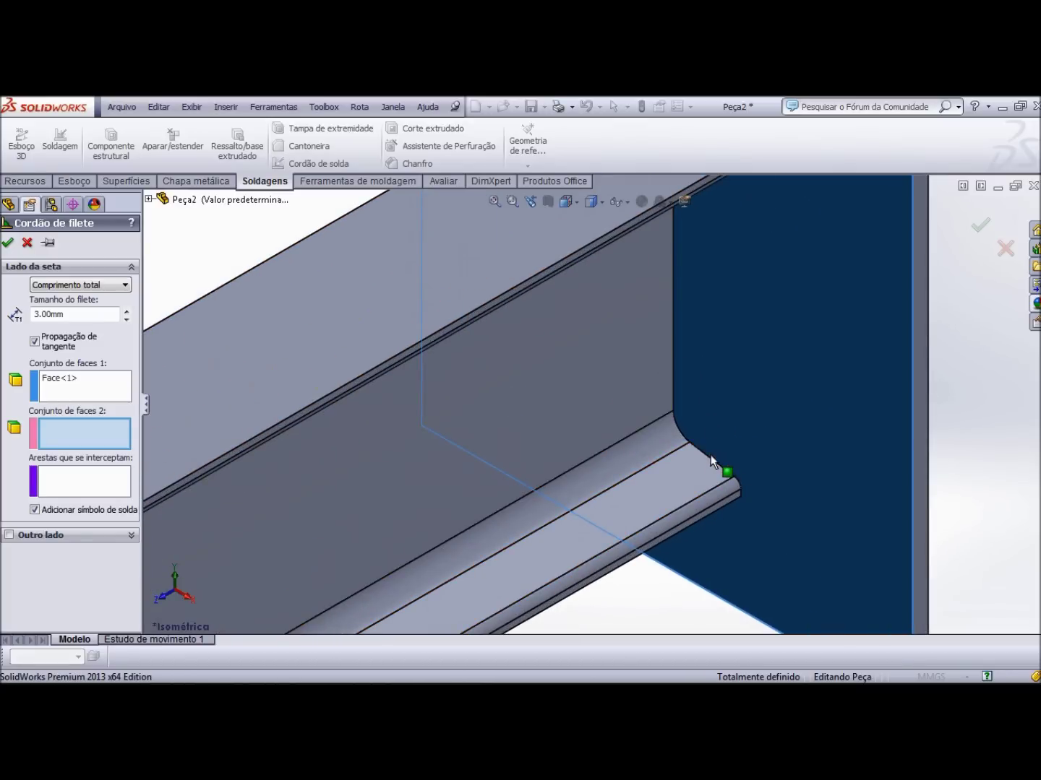
left_click(706, 461)
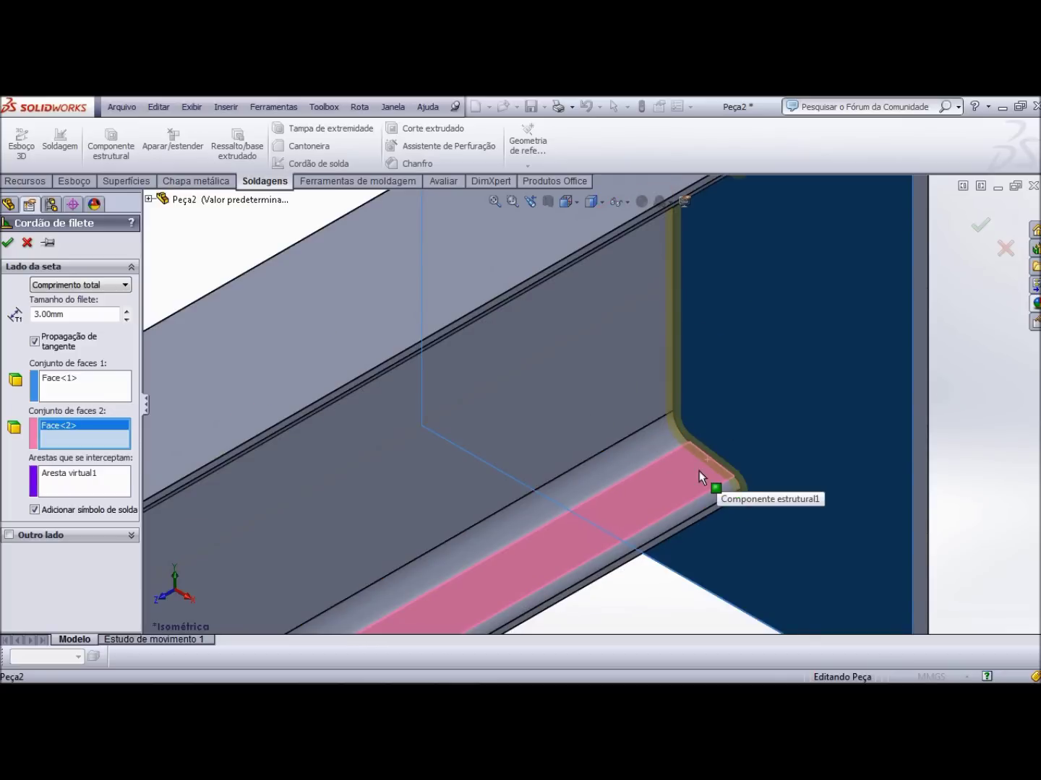
mouse_move(651, 445)
middle_mouse_down()
mouse_move(552, 244)
mouse_move(562, 251)
mouse_move(578, 361)
mouse_move(577, 303)
mouse_move(595, 292)
middle_mouse_up()
left_click(589, 359)
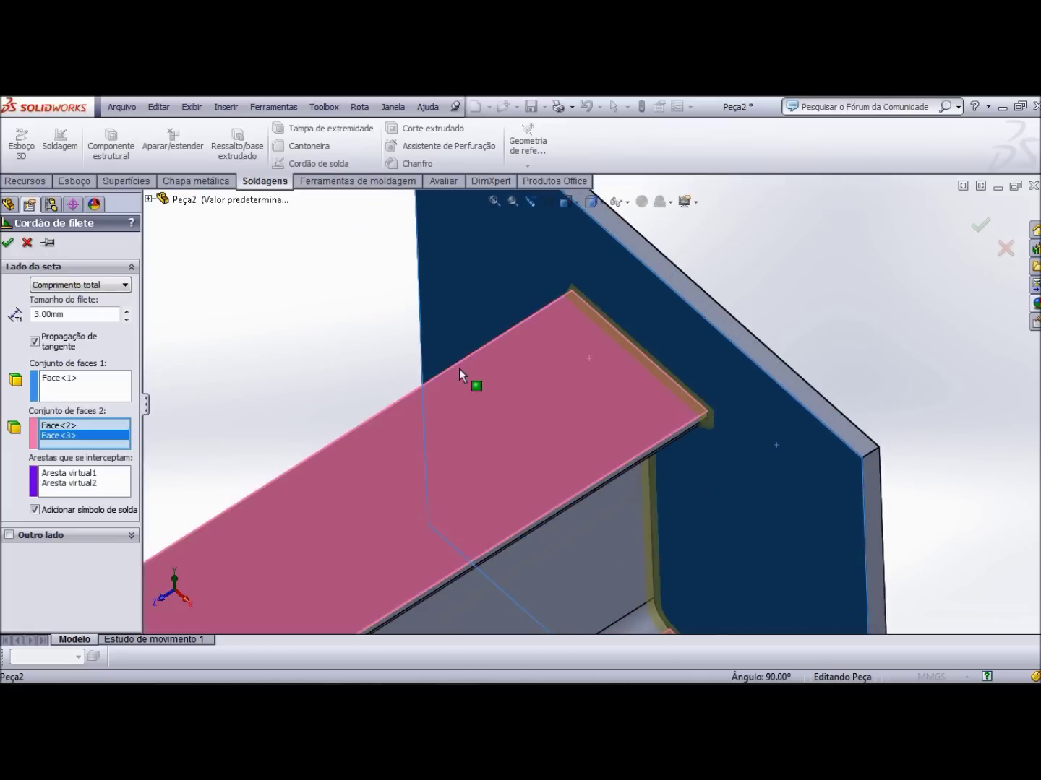
middle_click_drag(521, 401, 643, 425)
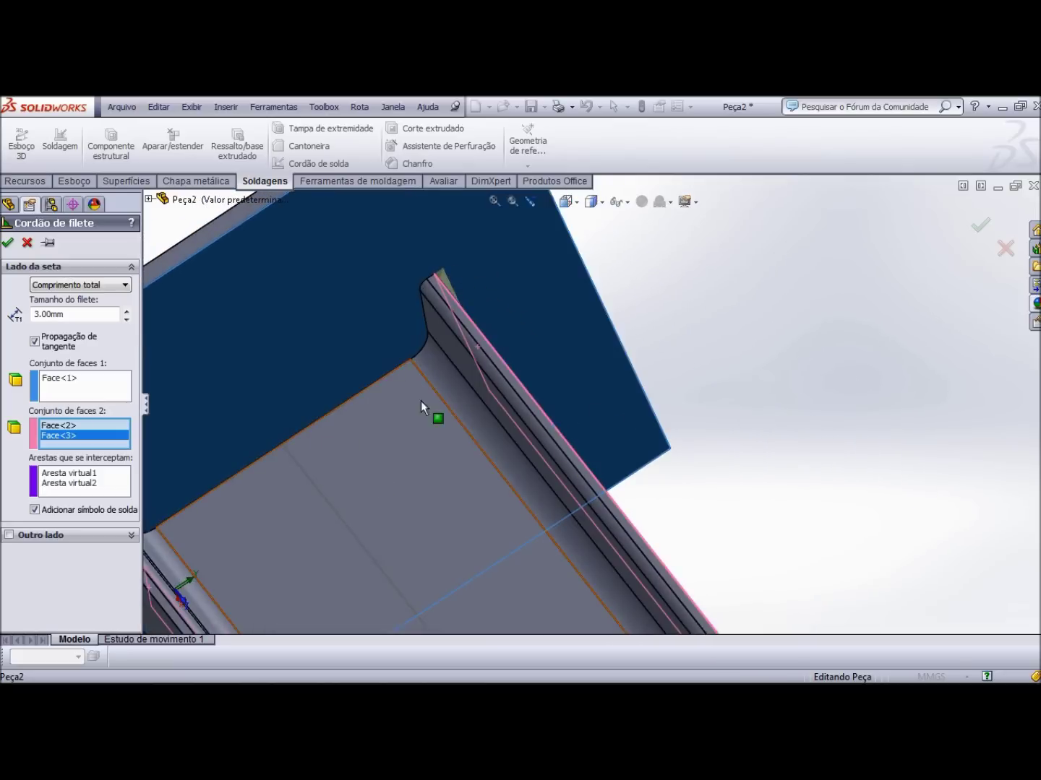
left_click(433, 325)
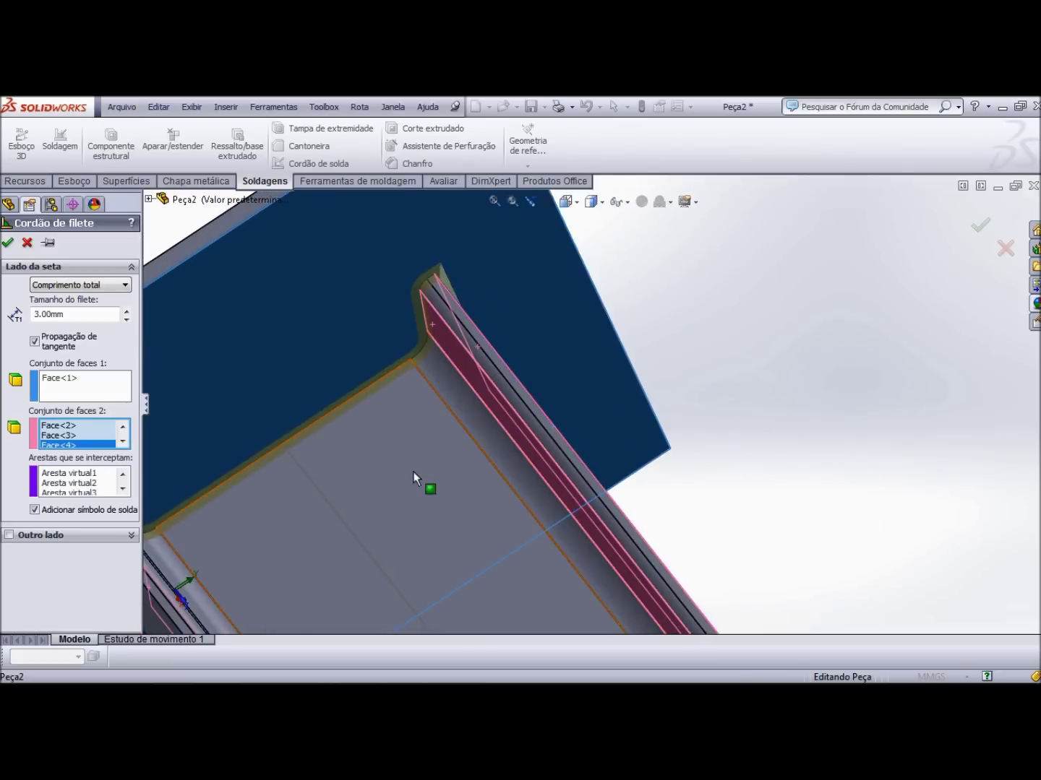
- Add the beam's web face to Face Set 2 and return to isometric view
scroll(416, 485, "up", 3)
mouse_move(415, 485)
middle_mouse_down()
mouse_move(541, 383)
mouse_move(397, 465)
middle_mouse_up()
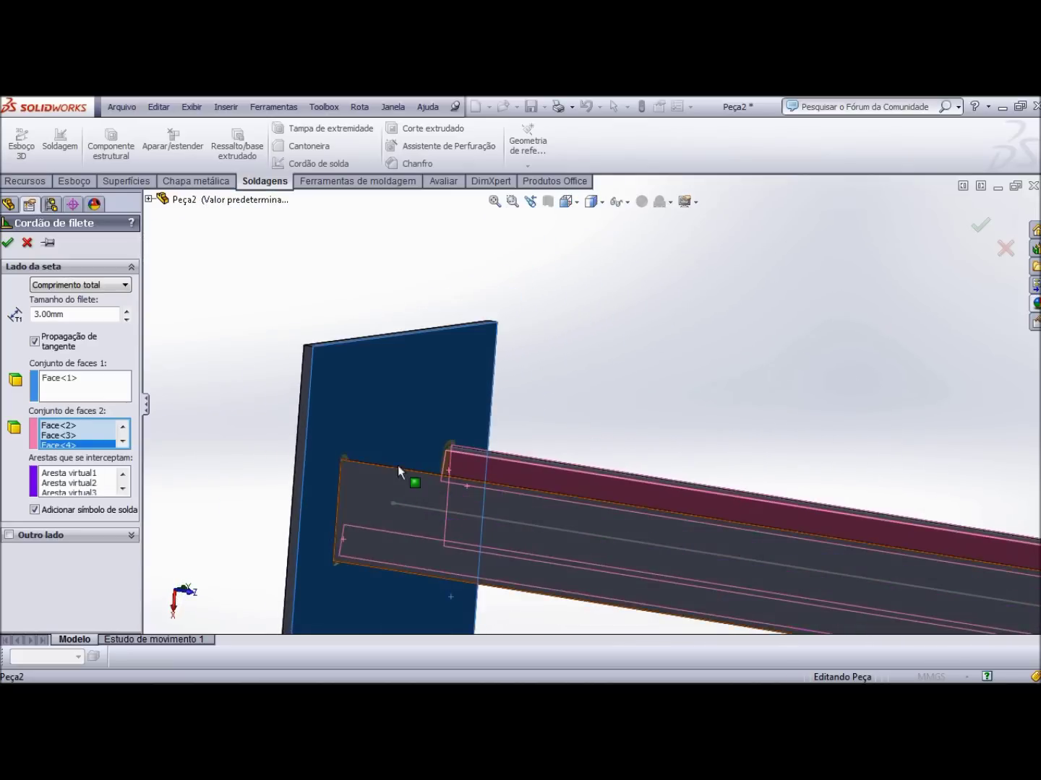
left_click(365, 489)
mouse_move(469, 409)
middle_mouse_down()
mouse_move(316, 296)
mouse_move(442, 360)
mouse_move(438, 404)
middle_mouse_up()
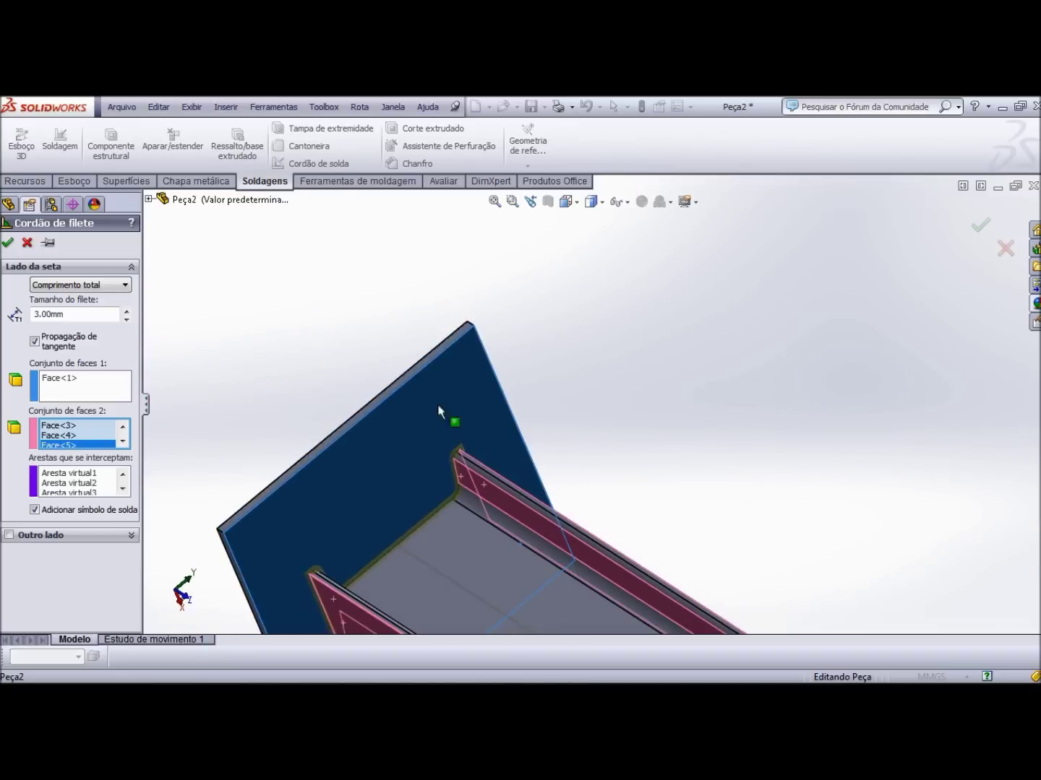
left_click(577, 205)
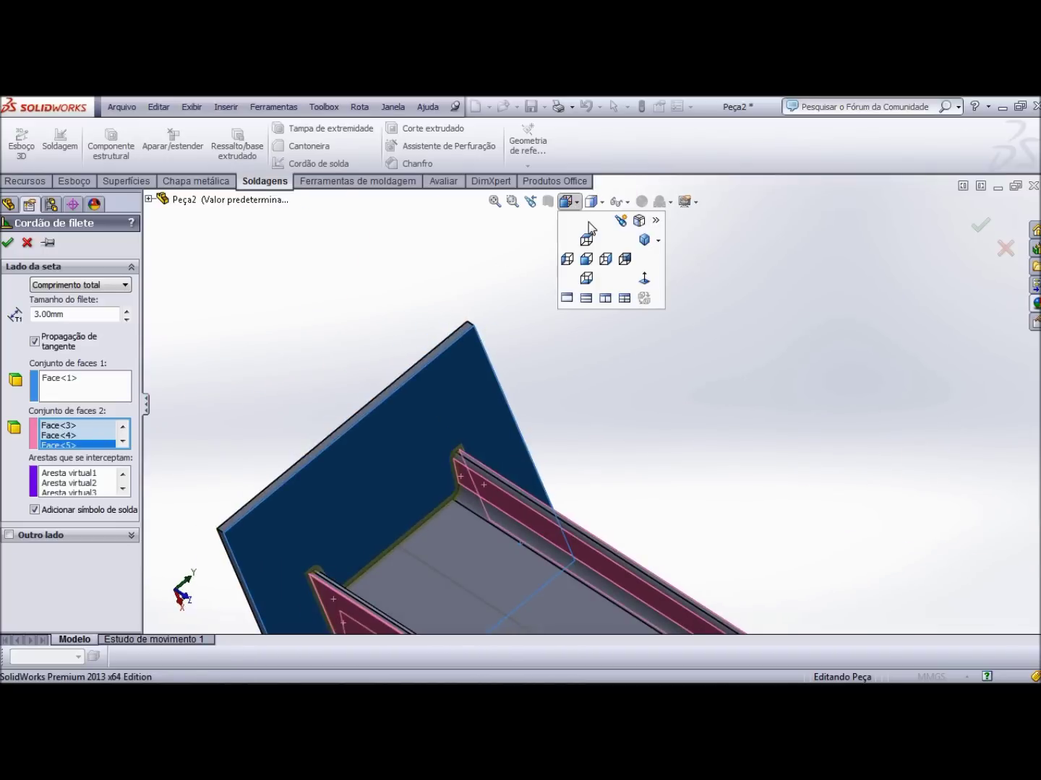
left_click(642, 243)
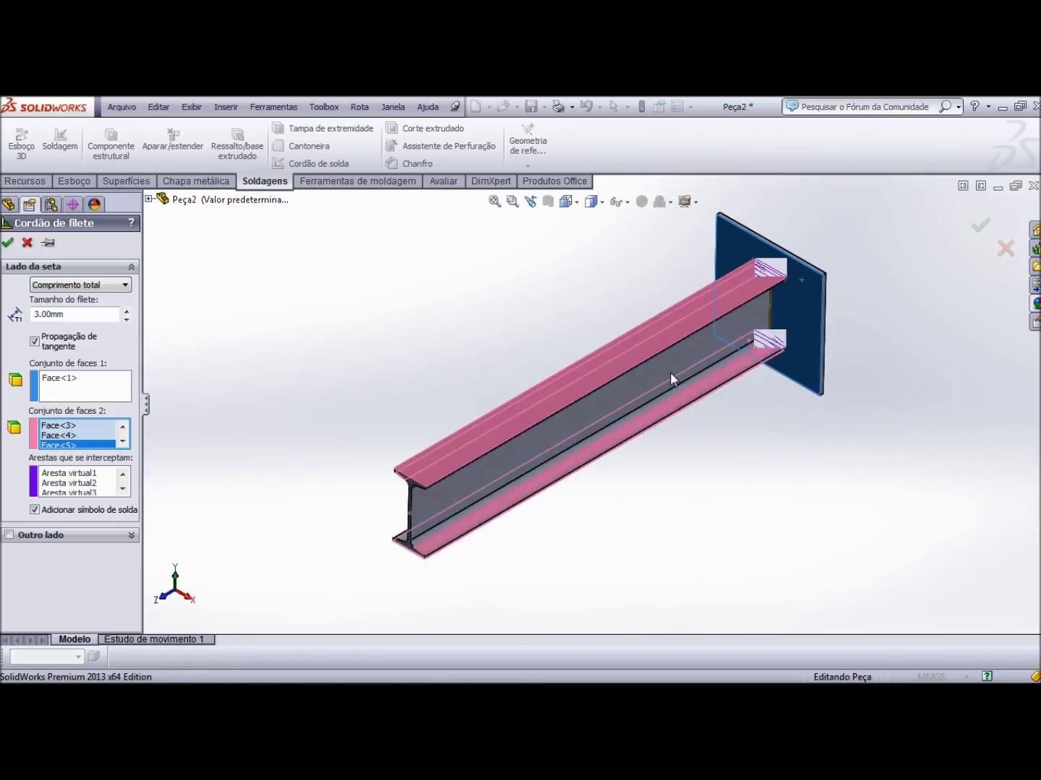
scroll(738, 352, "down", 5)
scroll(894, 238, "up", 2)
scroll(618, 340, "down", 3)
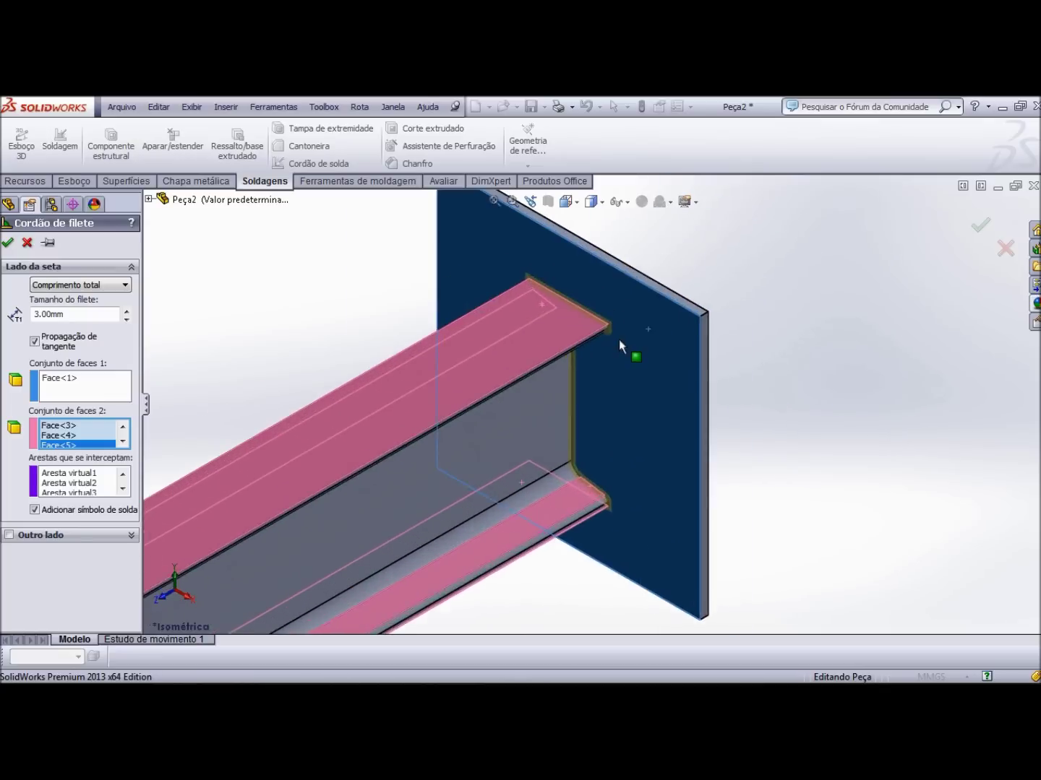
scroll(618, 336, "down", 3)
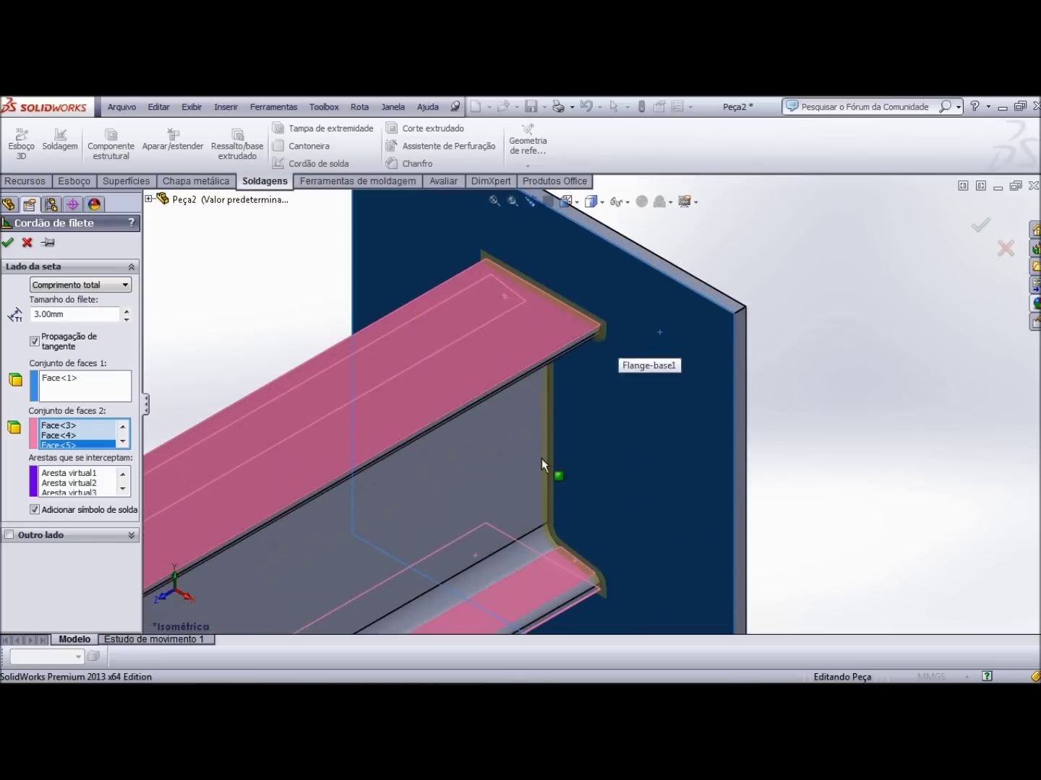
- Change the fillet size from 3.00 to 5 mm and create the bead Cordão de filete1
left_click(71, 315)
double_click(71, 316)
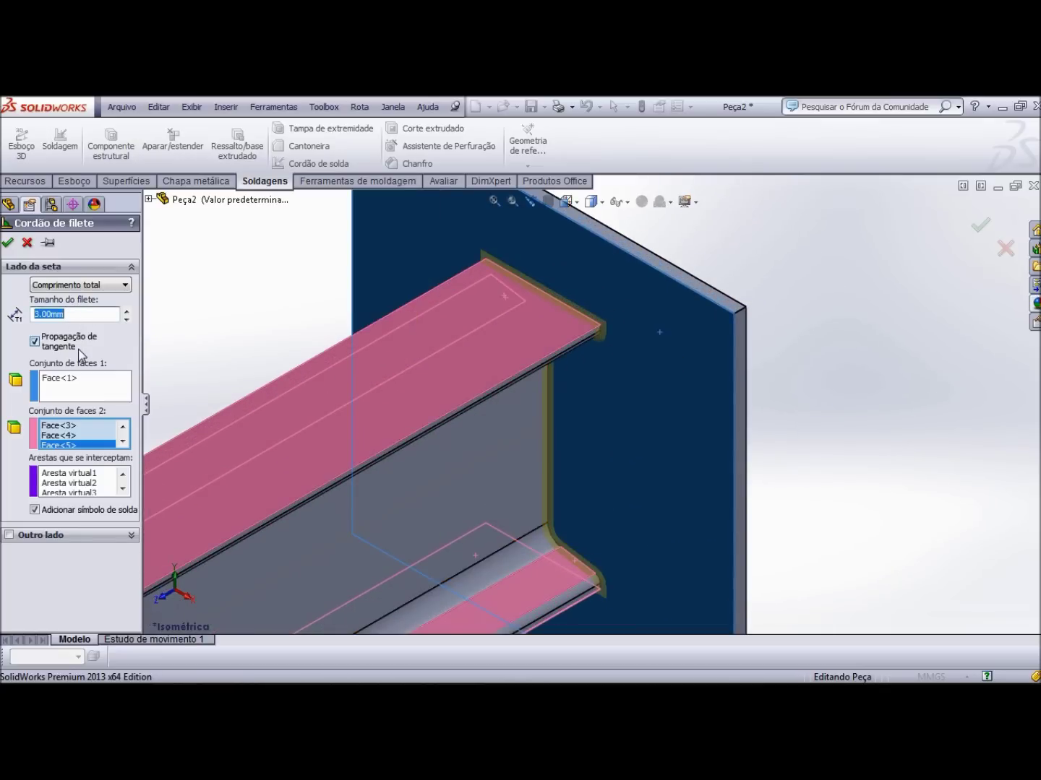
type("5")
left_click(130, 537)
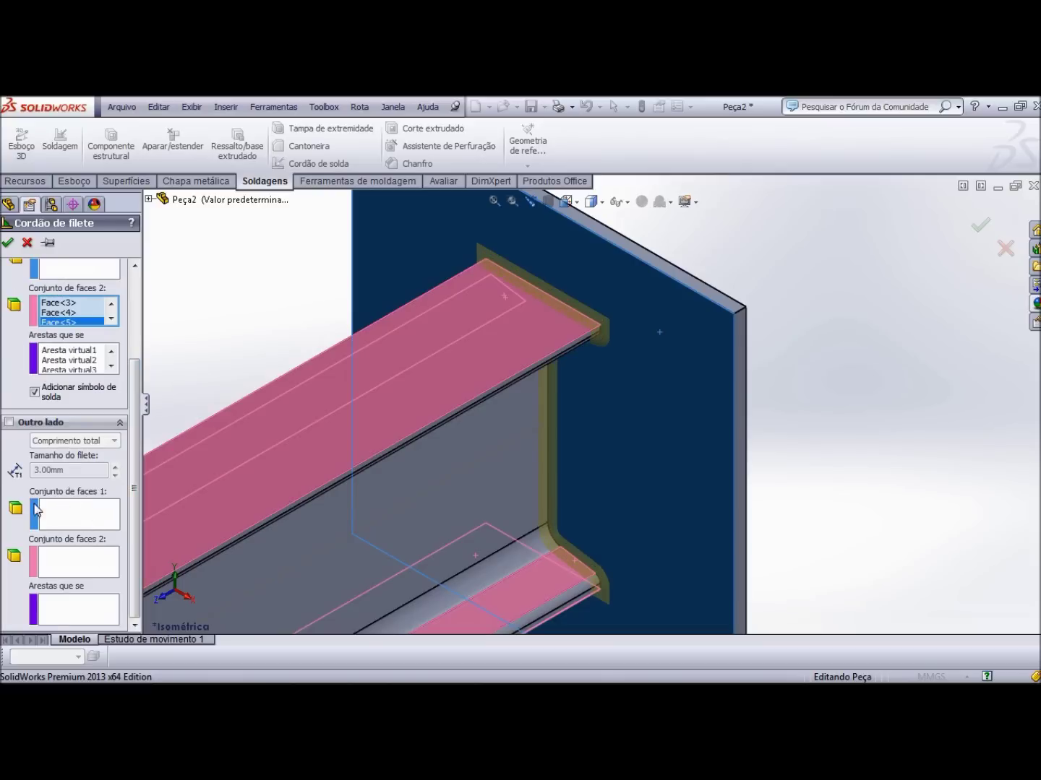
left_click(120, 424)
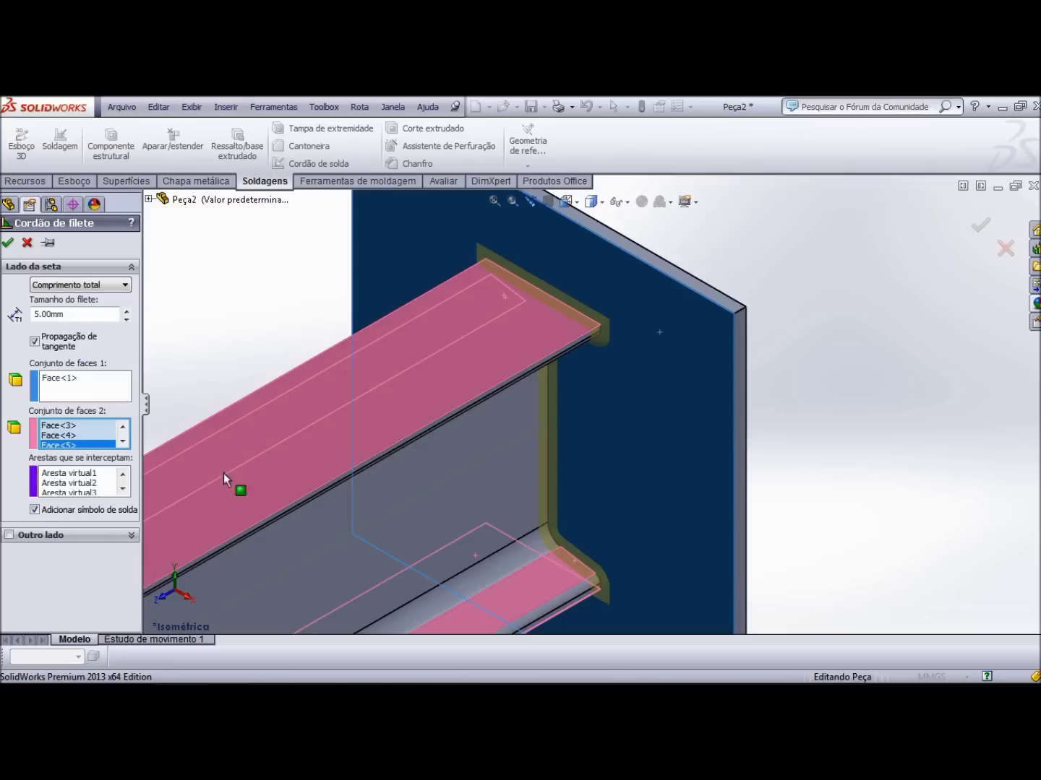
left_click(8, 245)
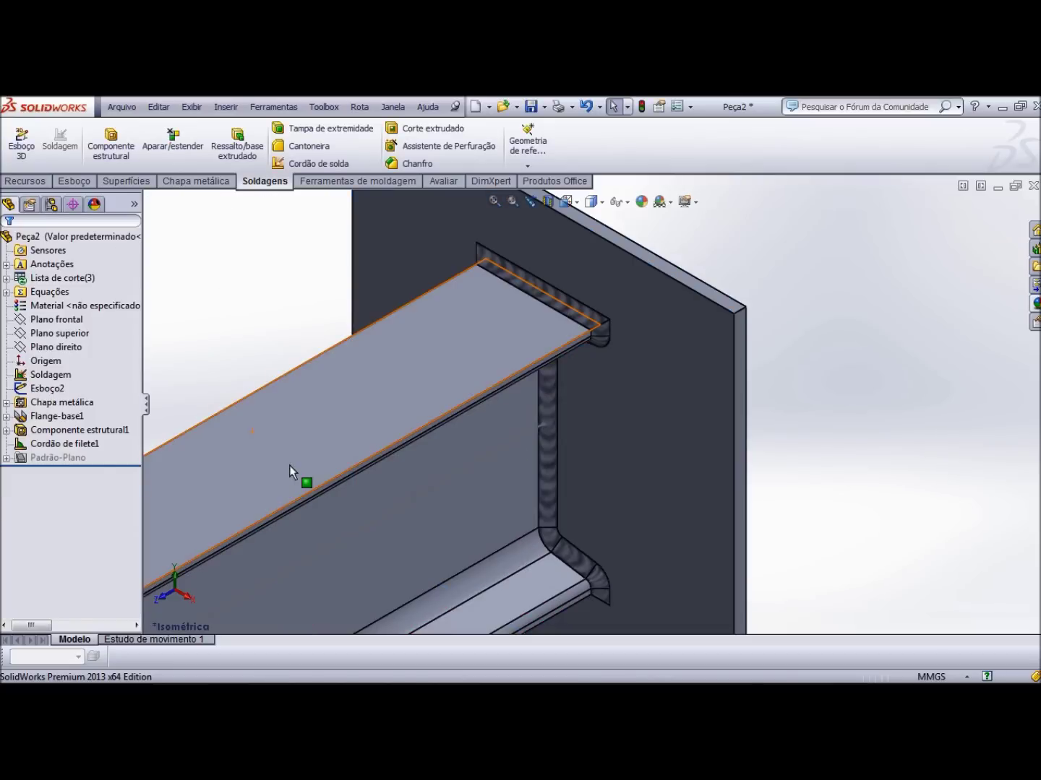
- Orbit around the joint and click the weld bead end to reveal its weld symbol reading 5
mouse_move(479, 470)
middle_mouse_down()
mouse_move(413, 484)
mouse_move(442, 496)
mouse_move(414, 470)
mouse_move(389, 387)
mouse_move(451, 366)
mouse_move(462, 400)
mouse_move(344, 497)
middle_mouse_up()
scroll(343, 497, "down", 3)
scroll(368, 469, "down", 5)
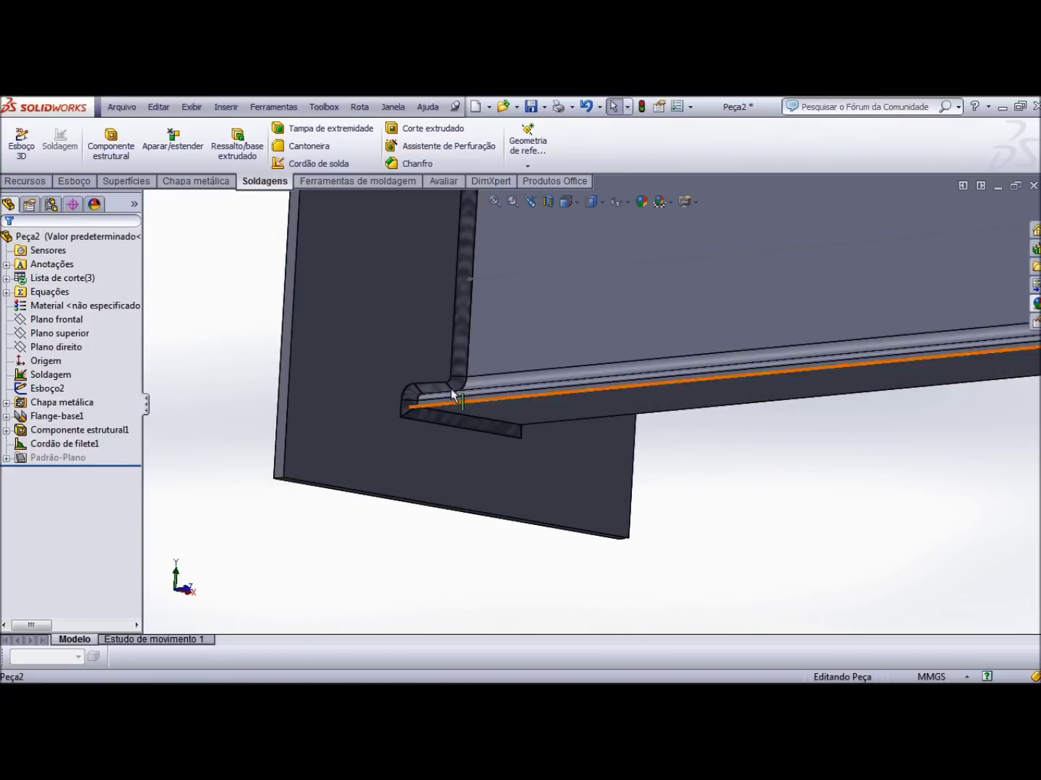
left_click(426, 397)
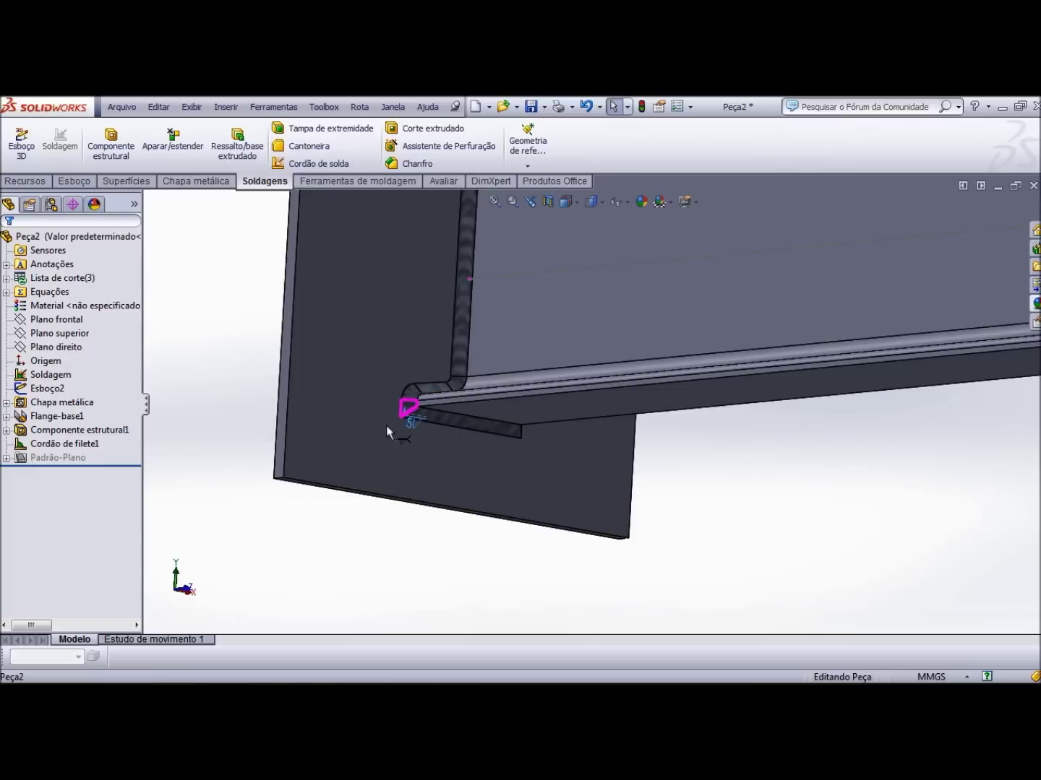
left_click(354, 516)
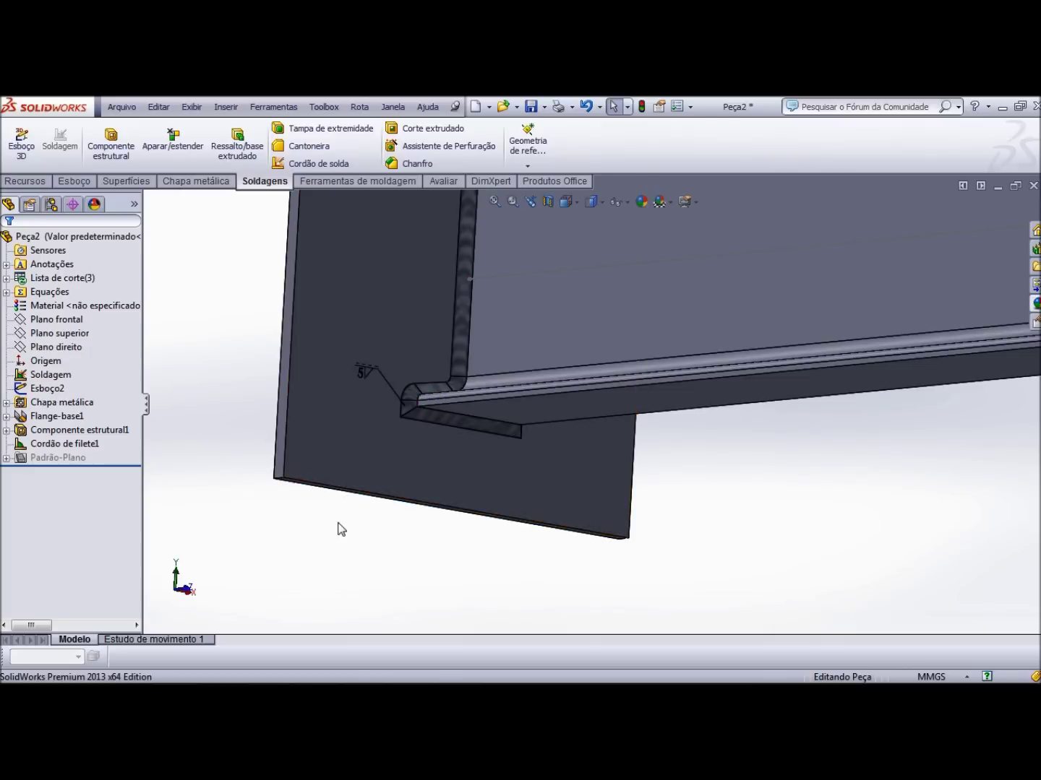
- Orbit and zoom toward the top flange corner, then select its weld bead
scroll(397, 407, "down", 2)
scroll(401, 347, "down", 2)
mouse_move(397, 355)
middle_mouse_down()
mouse_move(488, 418)
mouse_move(477, 460)
middle_mouse_up()
scroll(543, 398, "up", 2)
mouse_move(542, 398)
middle_mouse_down()
mouse_move(688, 244)
mouse_move(658, 355)
middle_mouse_up()
scroll(722, 348, "up", 1)
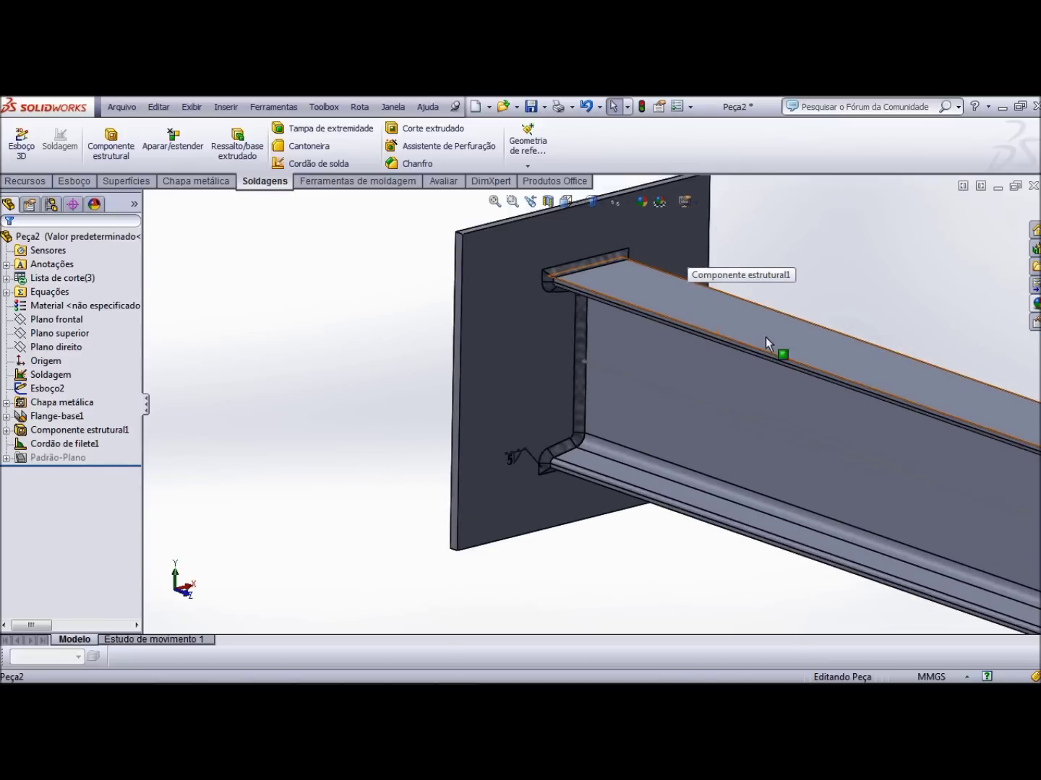
scroll(766, 344, "up", 3)
scroll(903, 470, "down", 3)
scroll(666, 330, "down", 2)
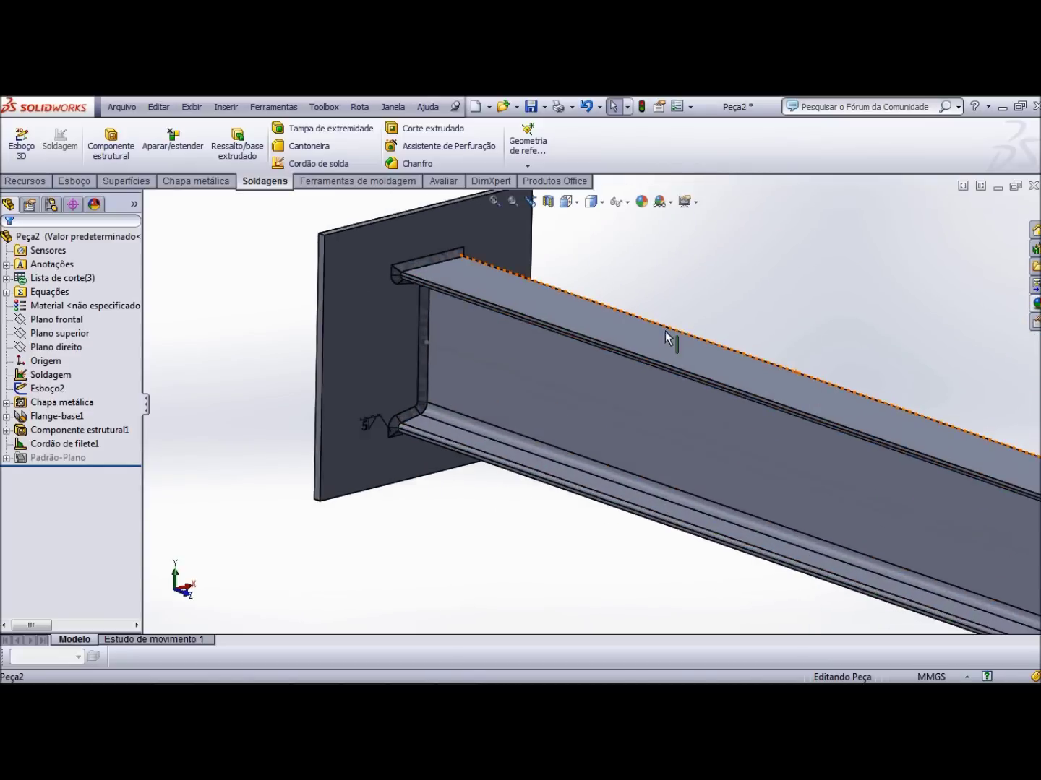
scroll(666, 331, "down", 3)
left_click(291, 240)
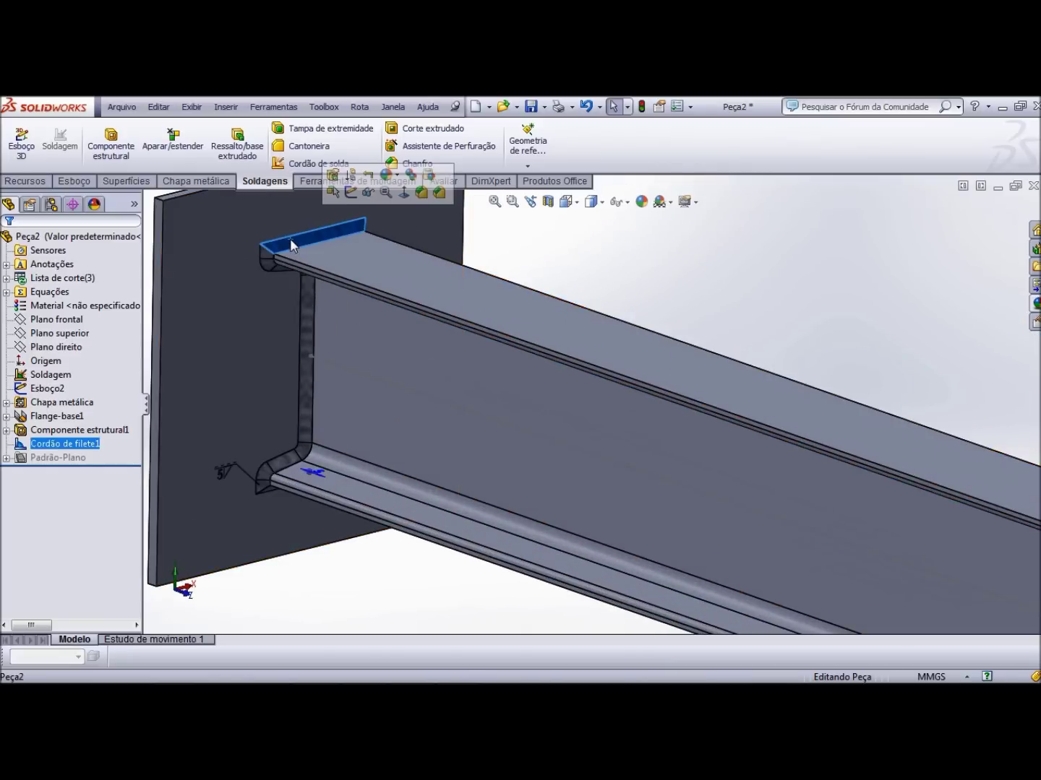
- Give the Cordão de filete1 weld bead a black appearance and fit the model in view
right_click(296, 244)
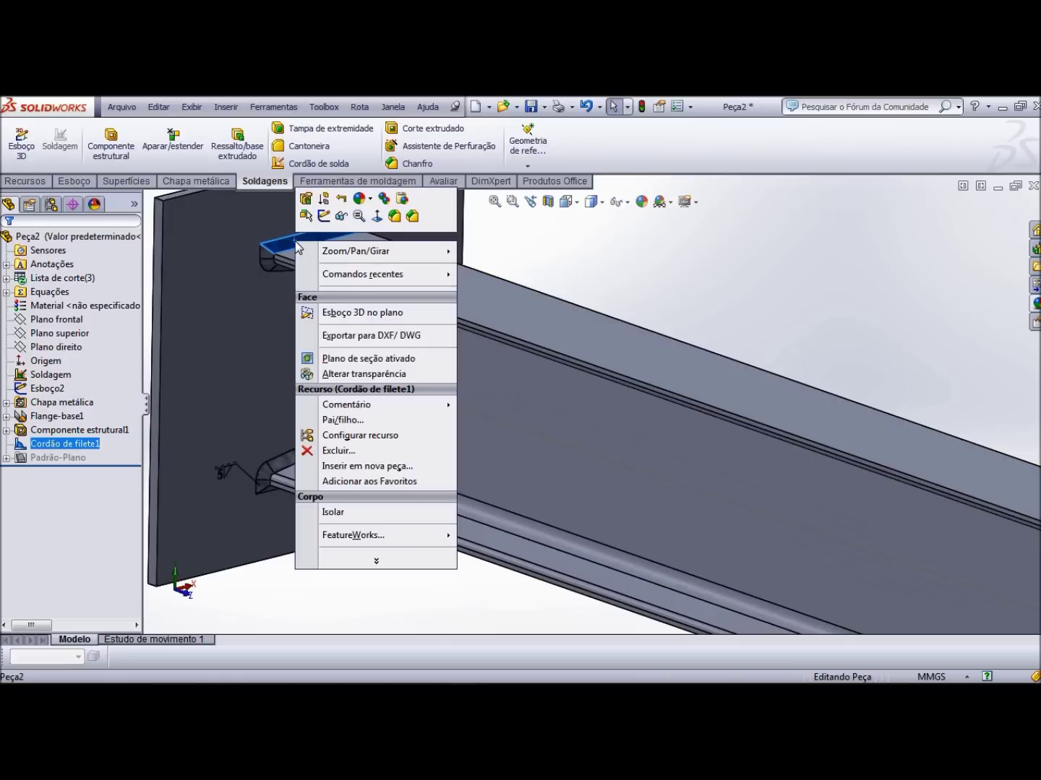
left_click(371, 198)
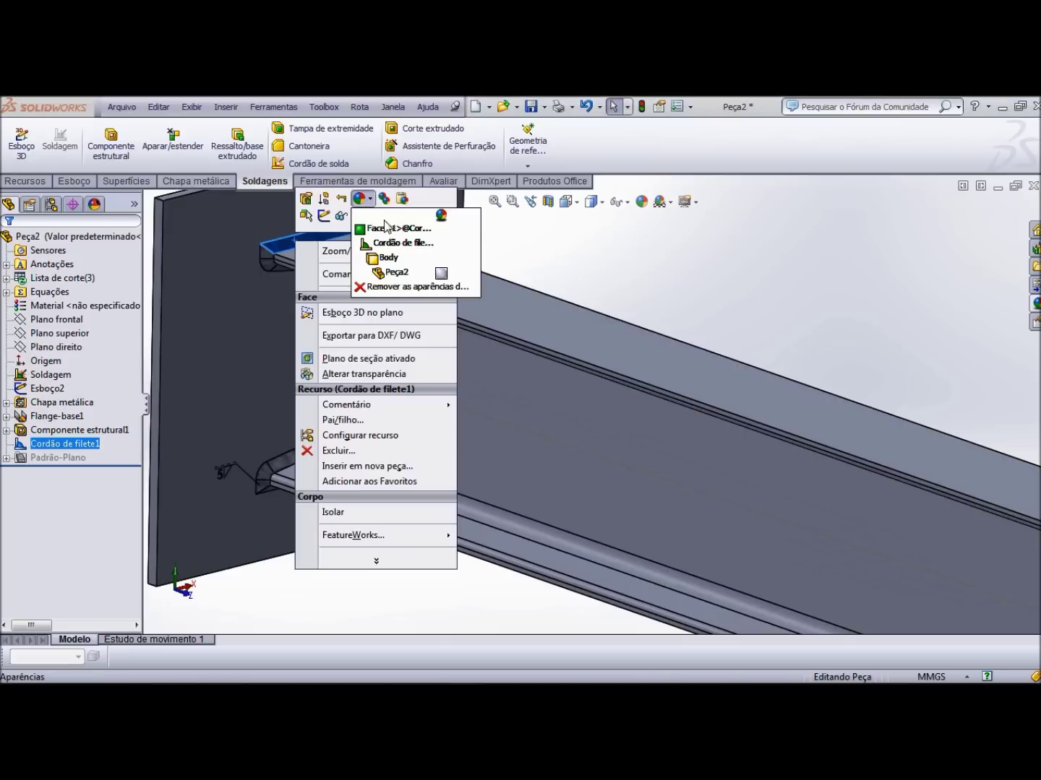
left_click(383, 244)
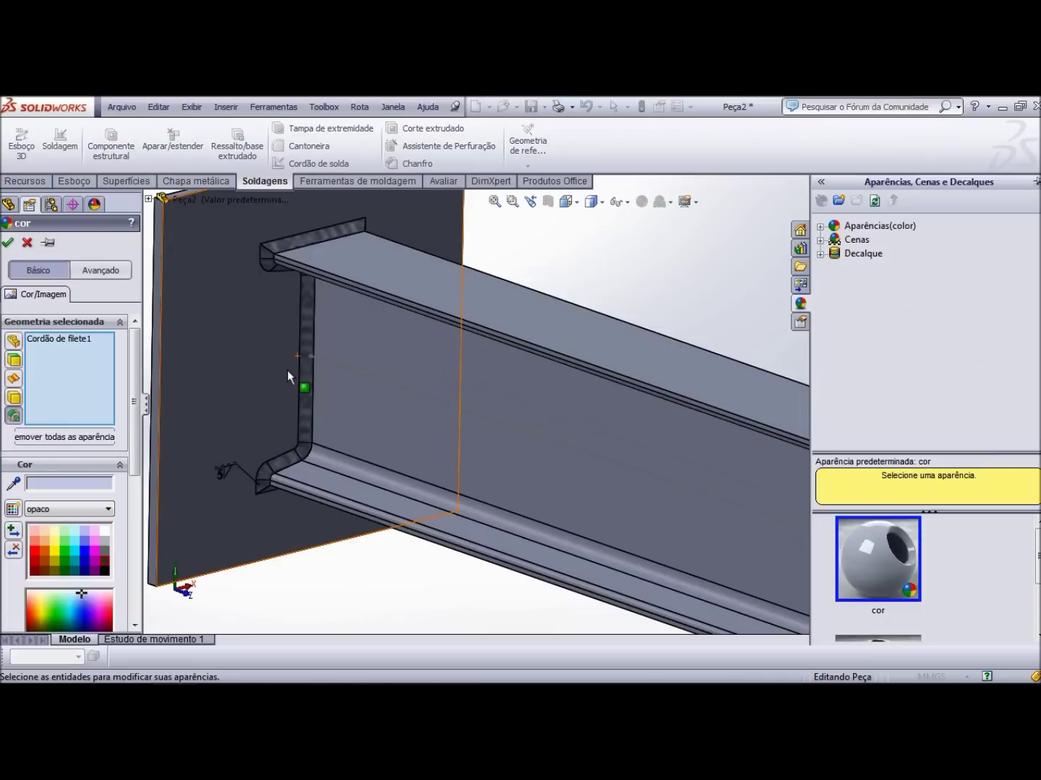
left_click(107, 562)
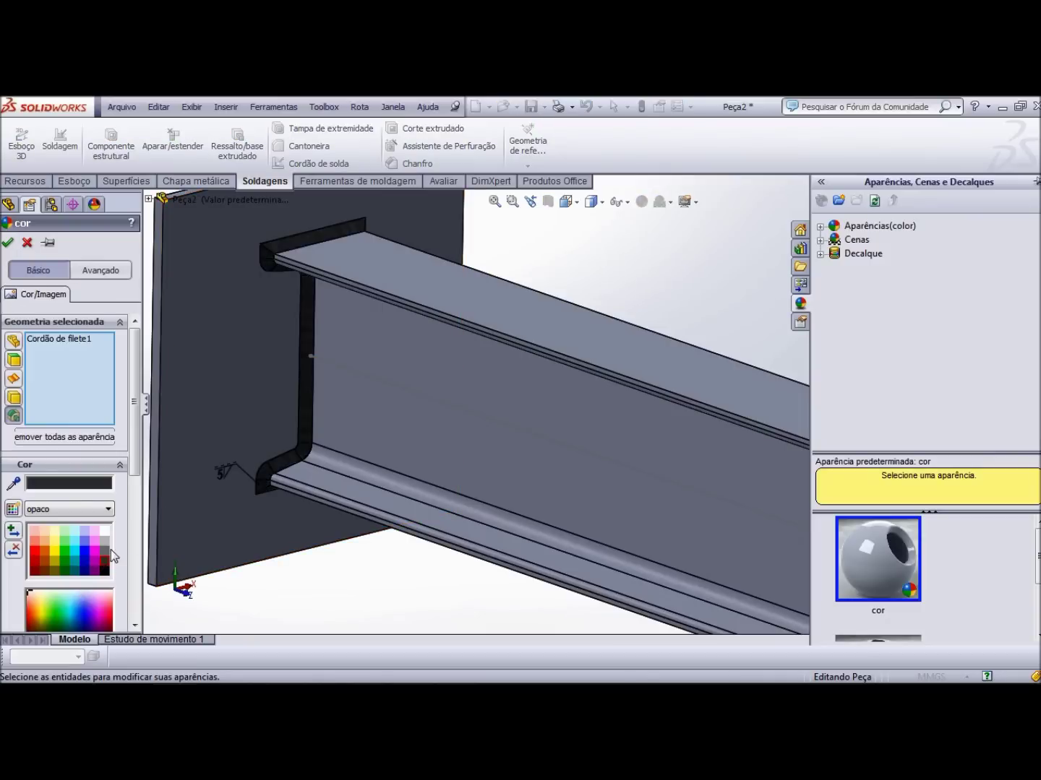
left_click(7, 242)
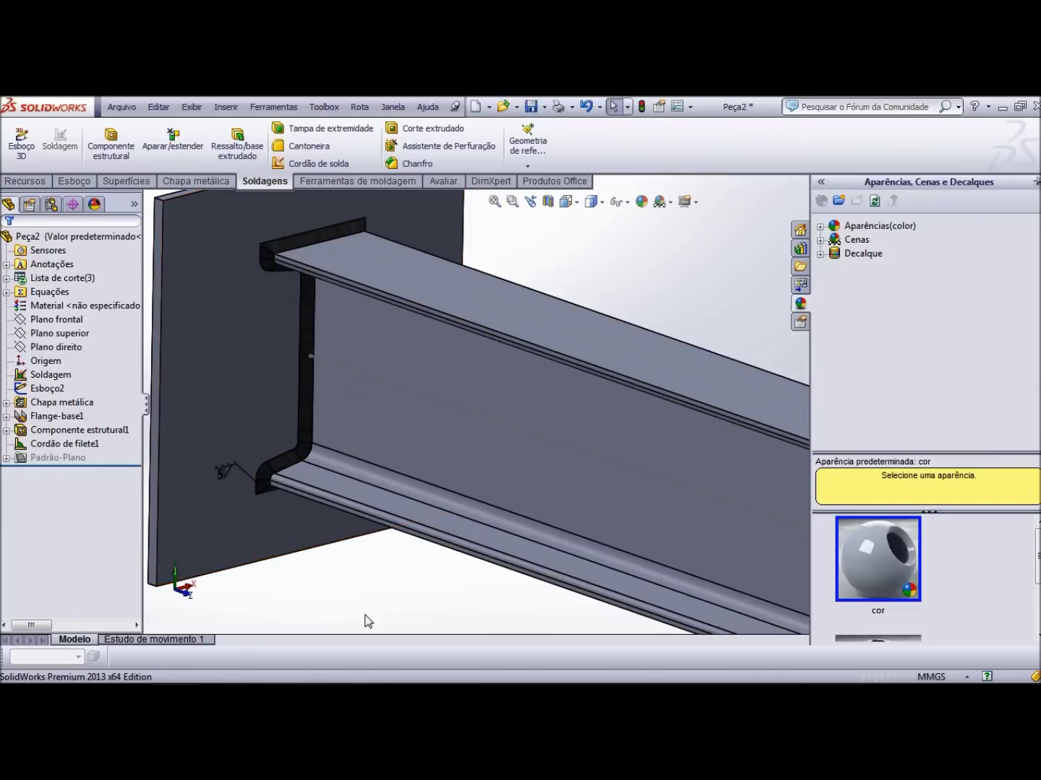
key("f")
scroll(788, 545, "down", 2)
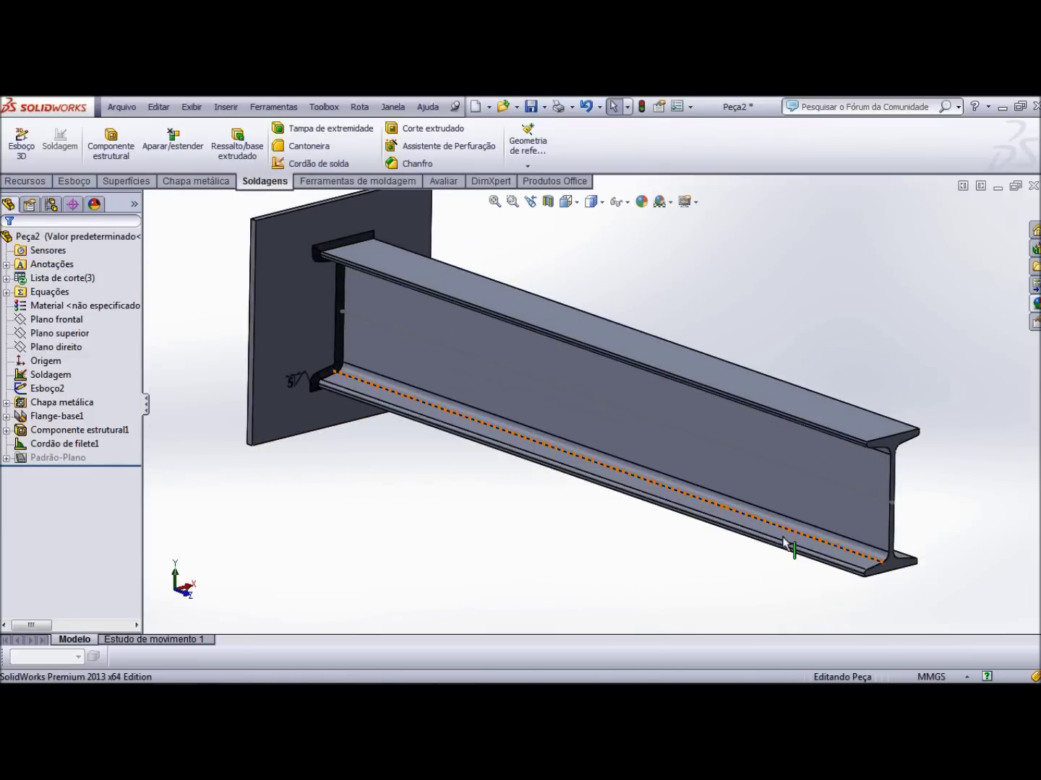
scroll(307, 234, "down", 3)
scroll(306, 238, "down", 3)
mouse_move(328, 365)
middle_mouse_down()
mouse_move(360, 283)
mouse_move(374, 274)
mouse_move(368, 289)
mouse_move(322, 235)
mouse_move(214, 275)
mouse_move(328, 391)
mouse_move(288, 430)
mouse_move(296, 413)
middle_mouse_up()
scroll(297, 413, "up", 5)
scroll(433, 513, "up", 1)
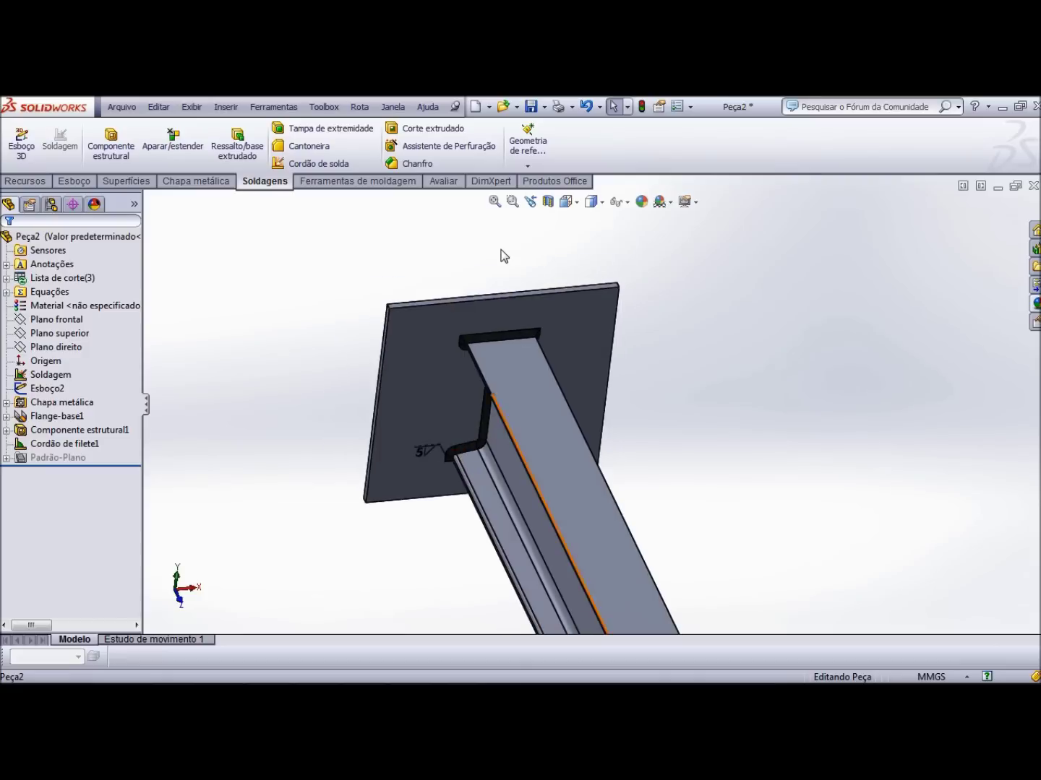
left_click(576, 207)
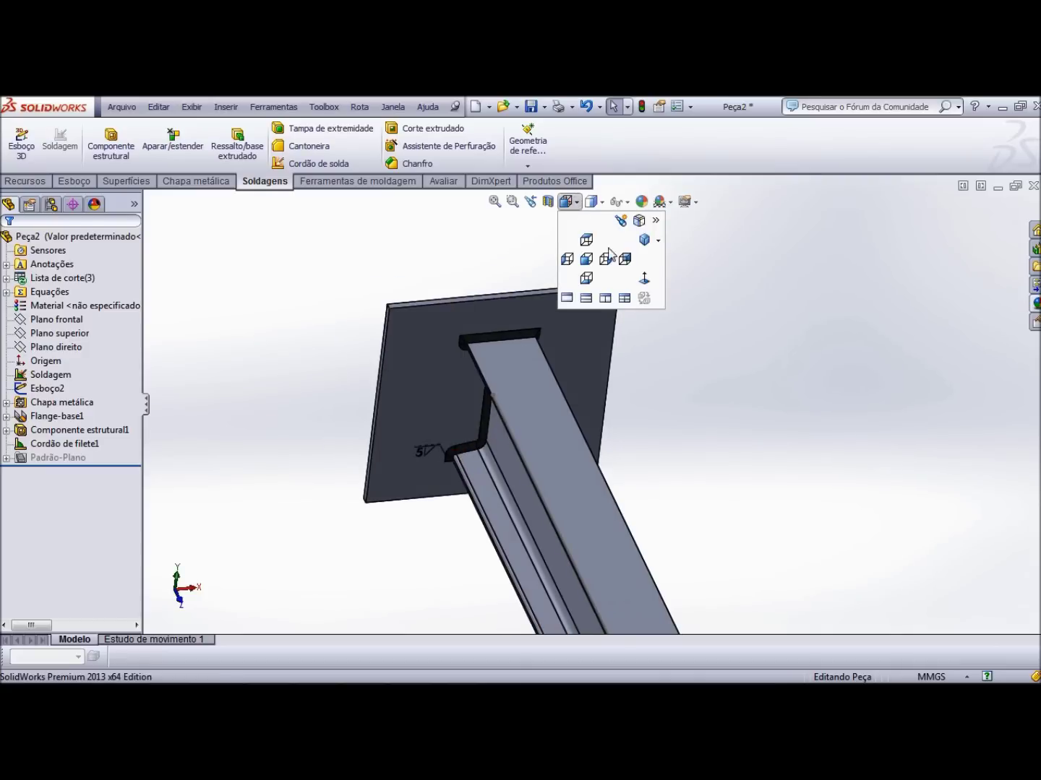
left_click(643, 239)
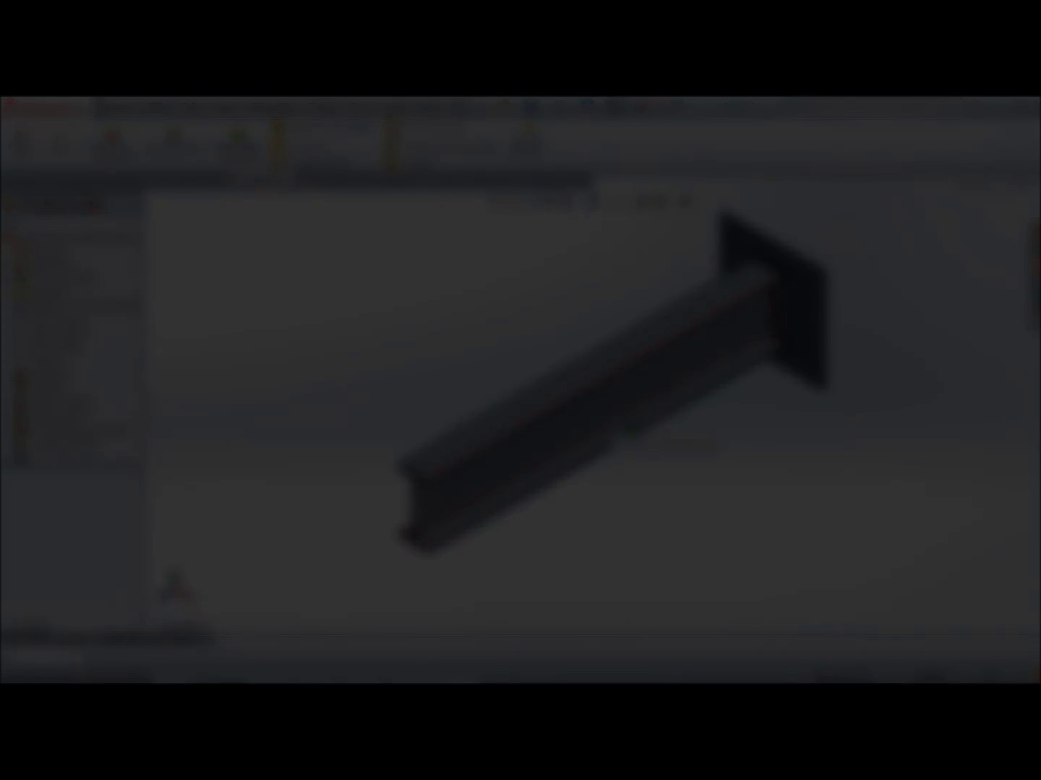